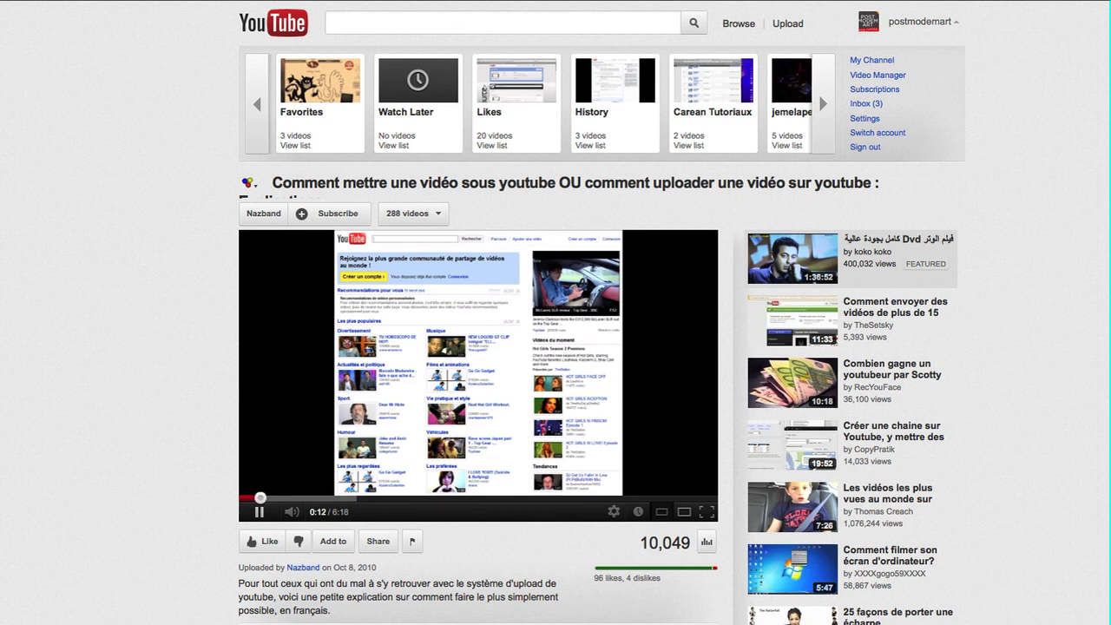
# Pause the French upload tutorial at 0:13 and expand the account's playlists panel.
pyautogui.press('space')
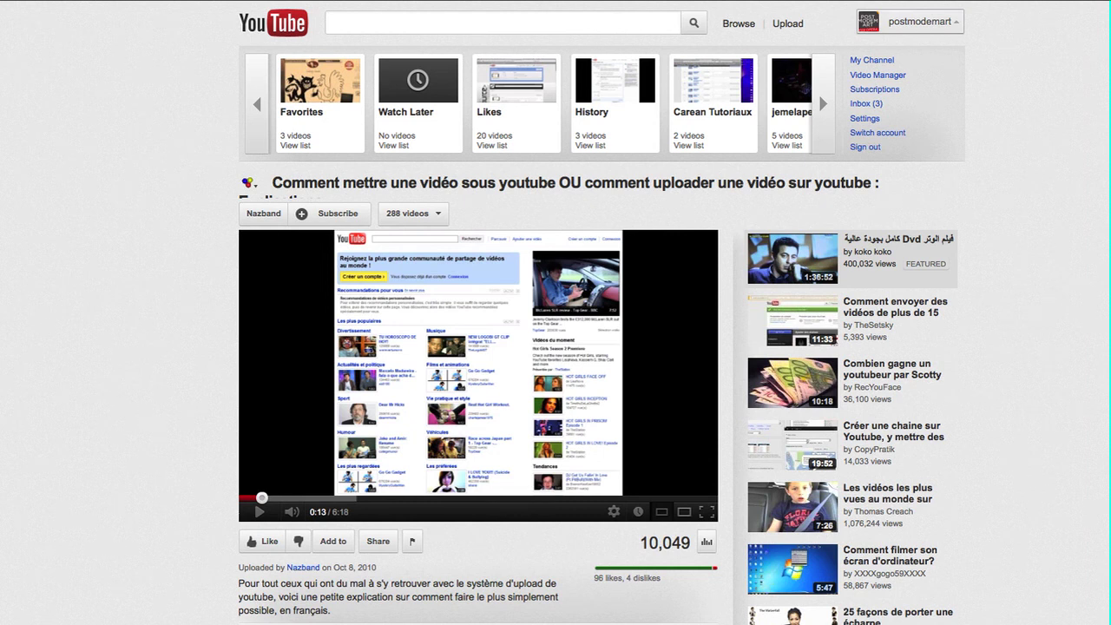
pyautogui.click(917, 21)
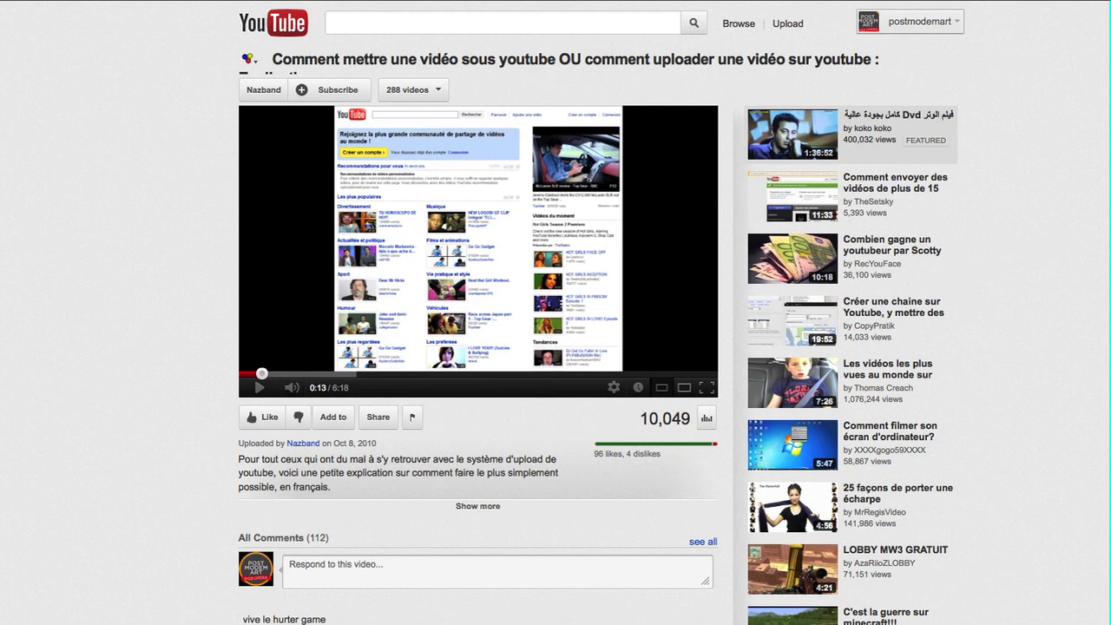
pyautogui.click(918, 22)
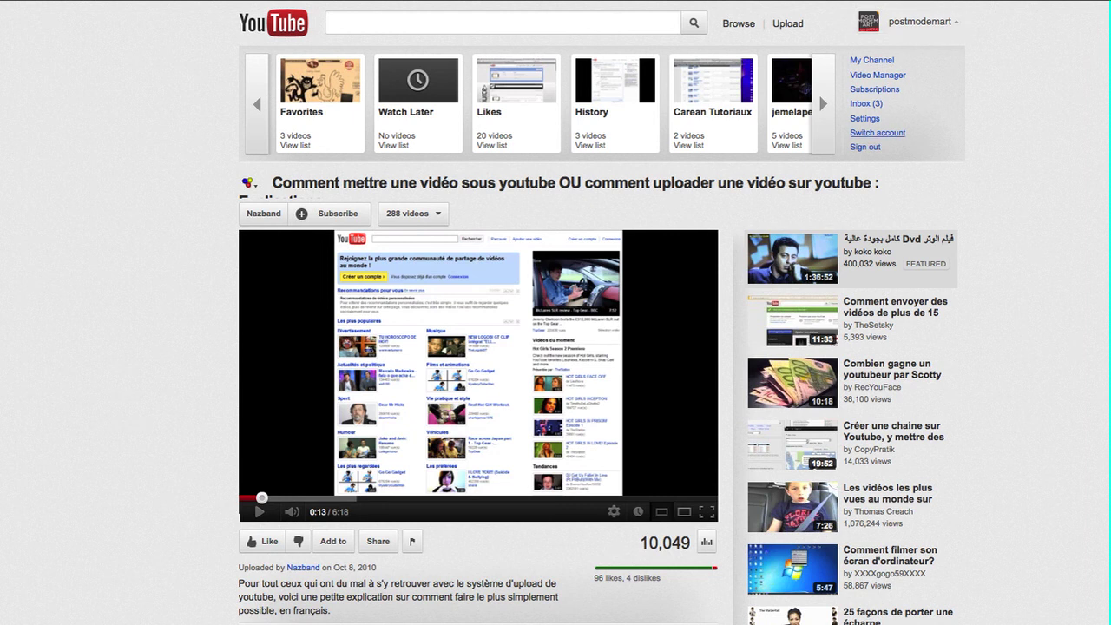
# Switch to a second Google account, entering its username and password to sign in.
pyautogui.click(877, 132)
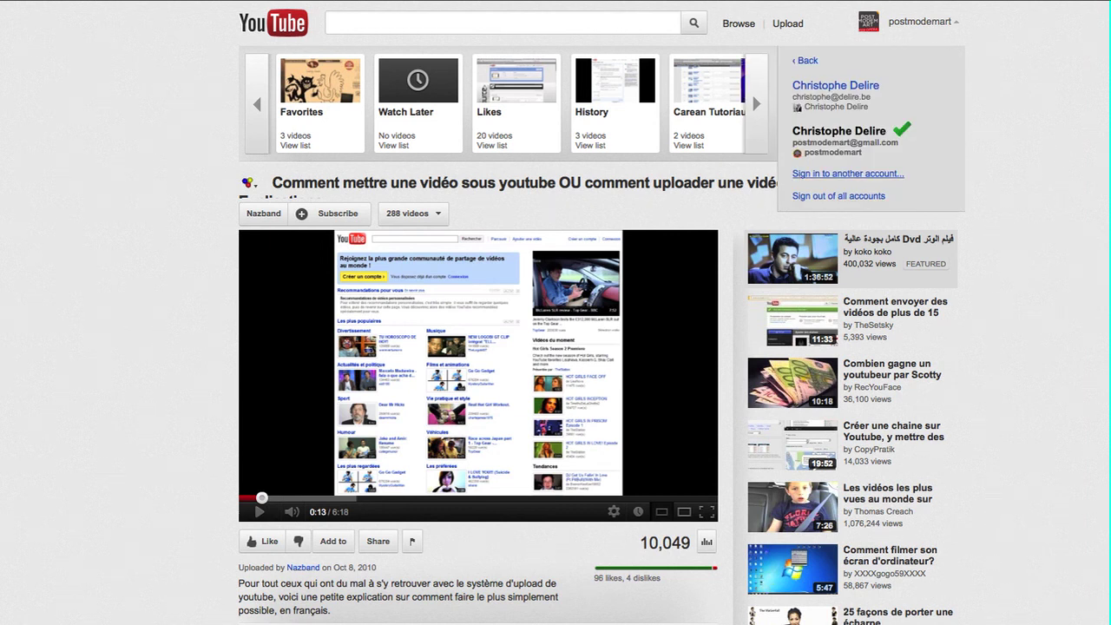
pyautogui.click(849, 174)
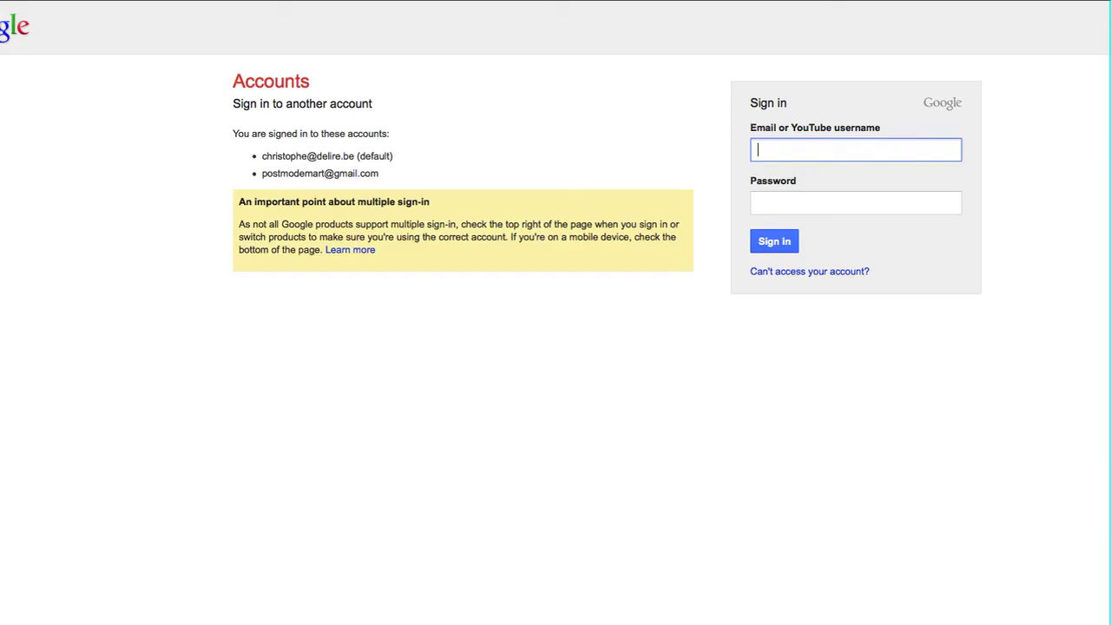
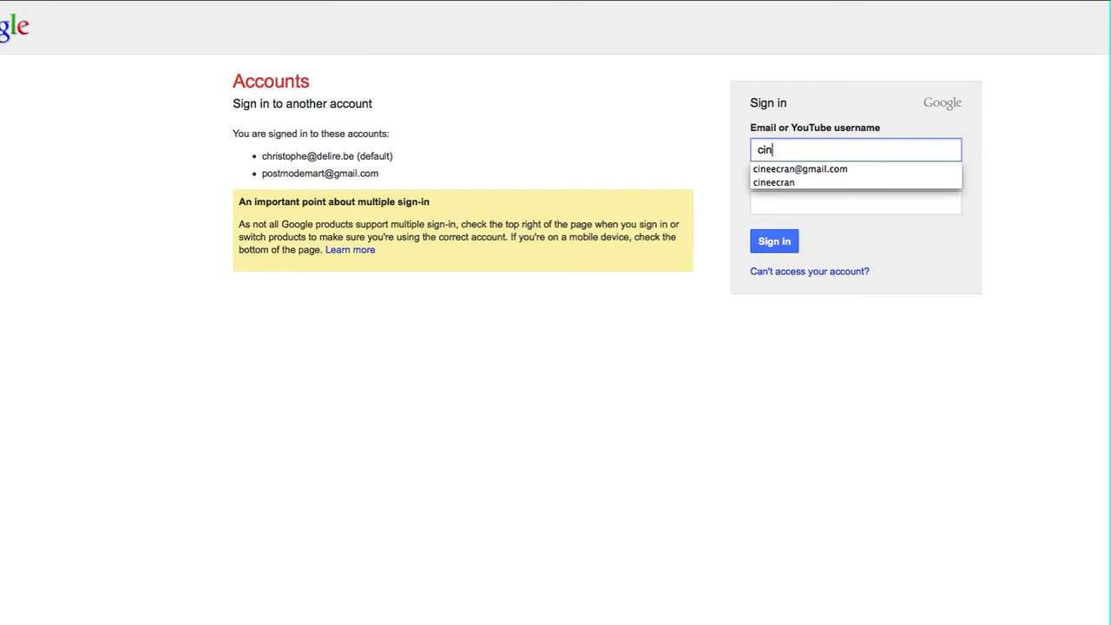
pyautogui.press('Tab')
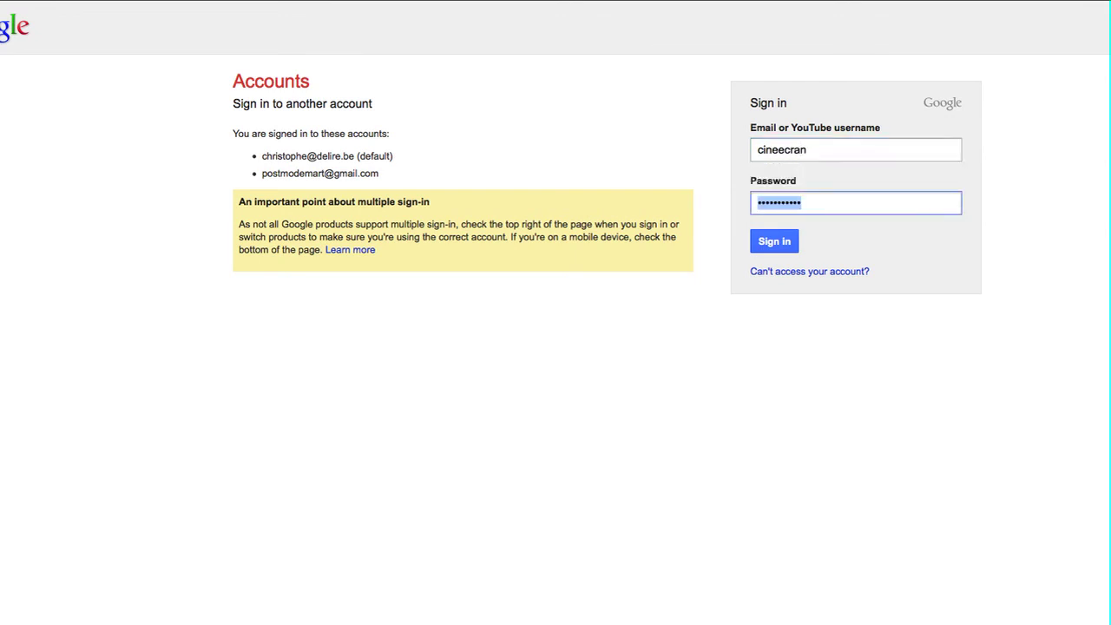
pyautogui.click(765, 244)
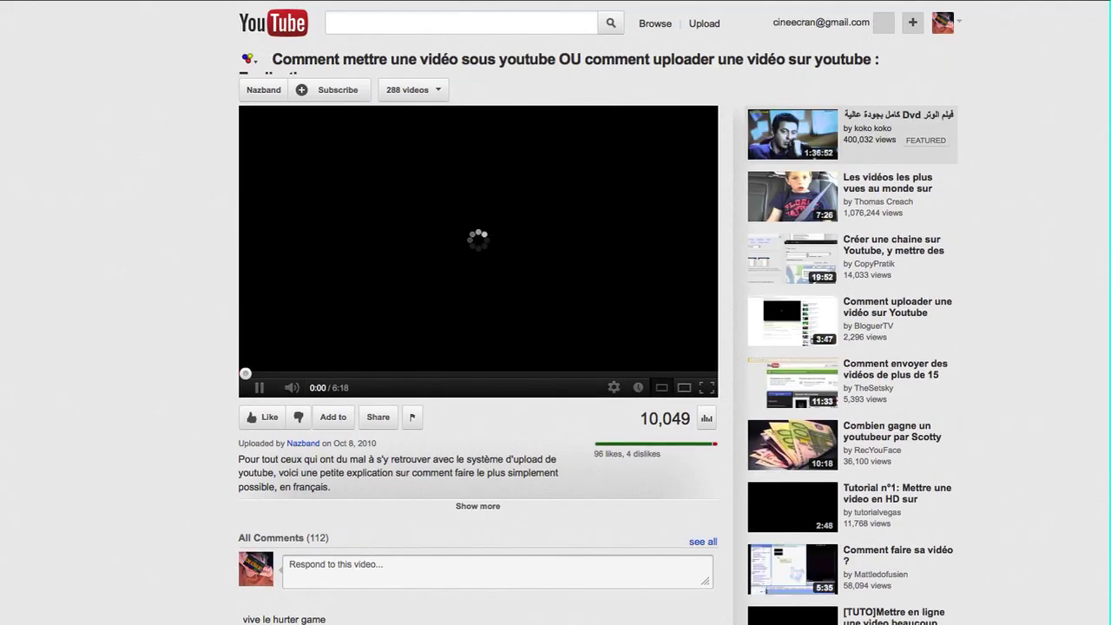
pyautogui.click(957, 23)
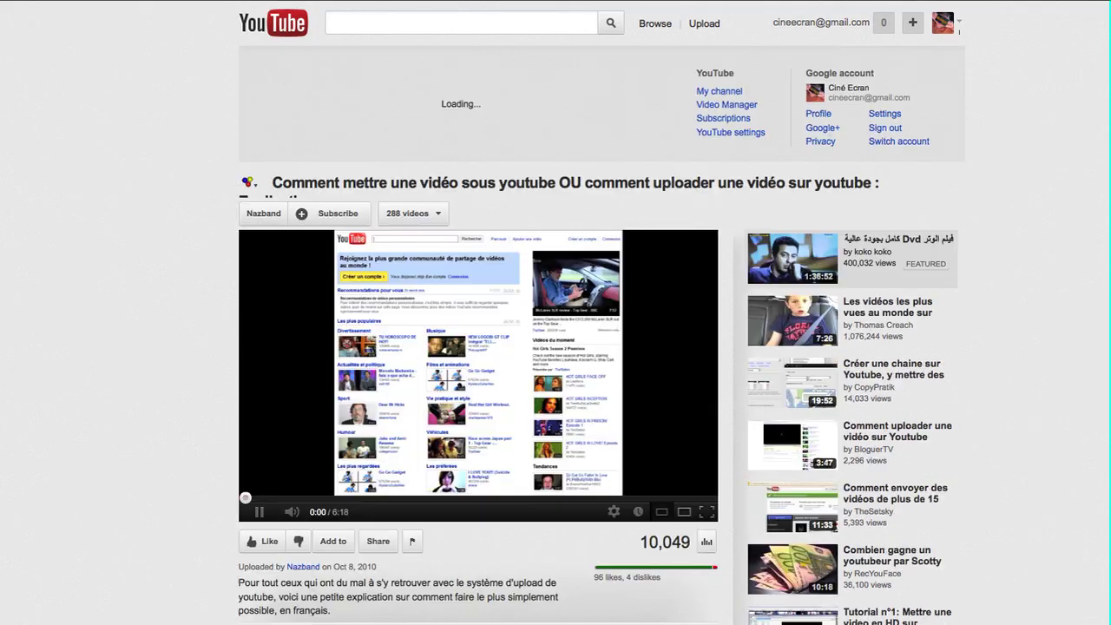
pyautogui.click(898, 140)
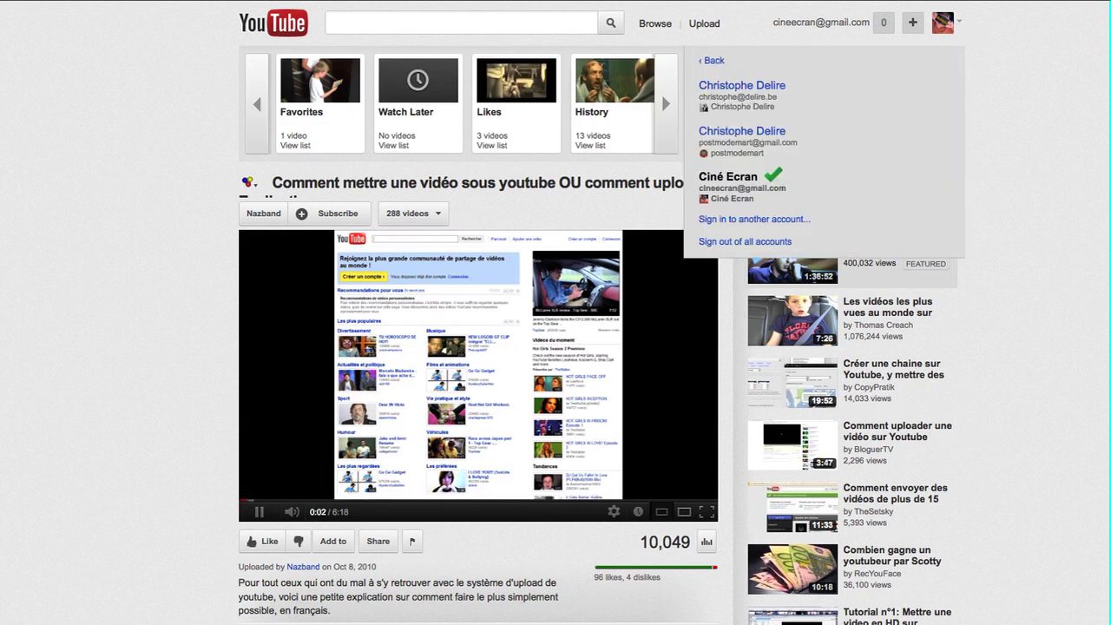
pyautogui.click(958, 24)
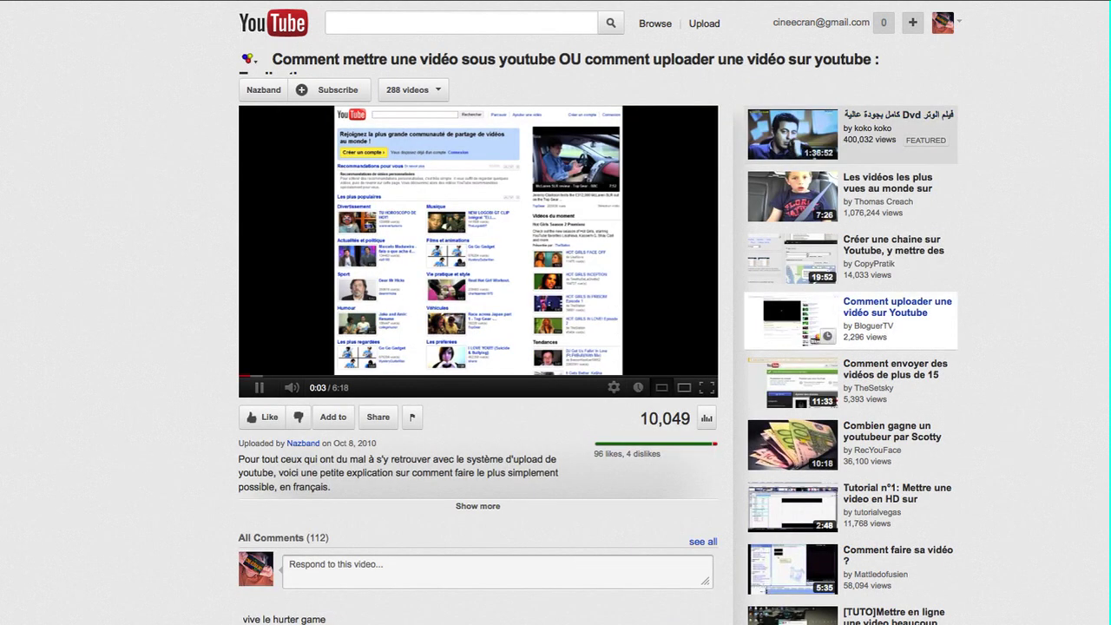
pyautogui.click(260, 388)
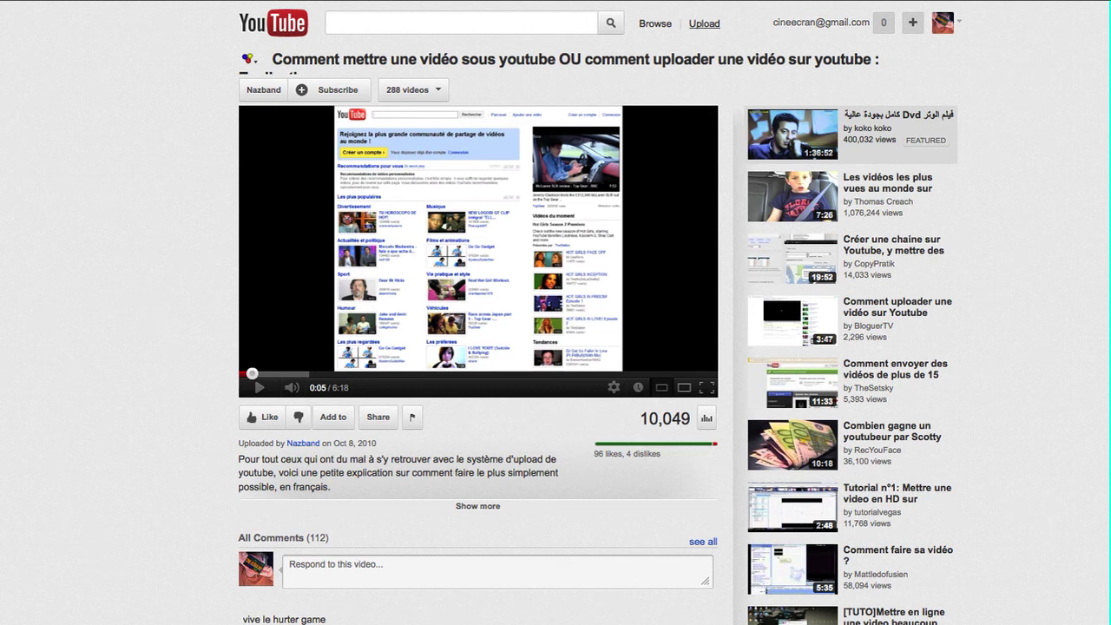
# Go to the upload page and bring up the file chooser for the video.
pyautogui.click(704, 23)
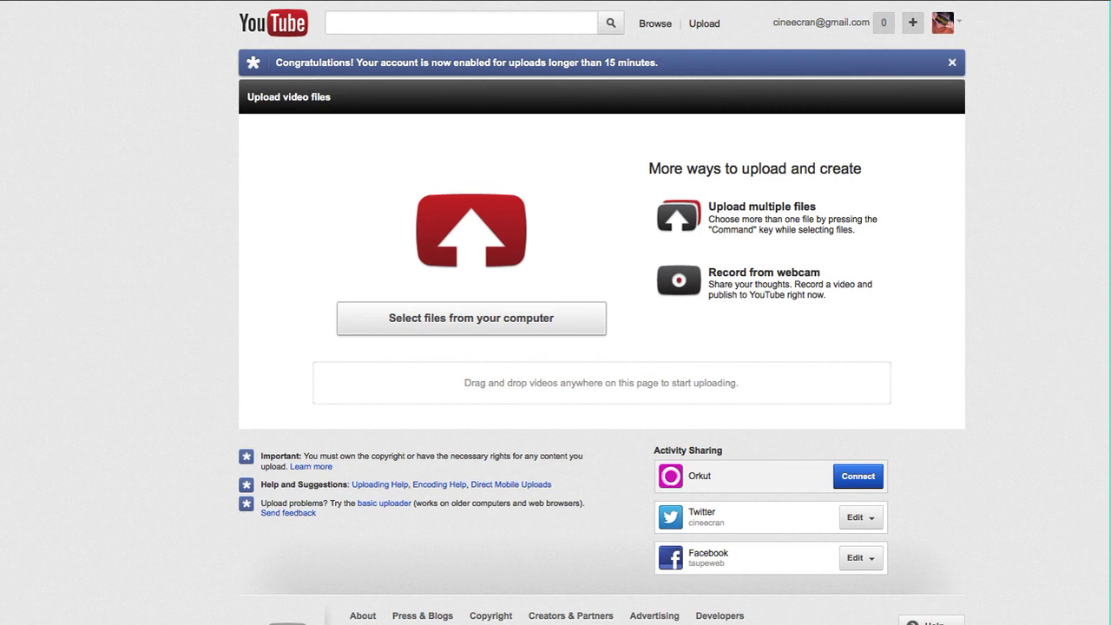
pyautogui.click(471, 318)
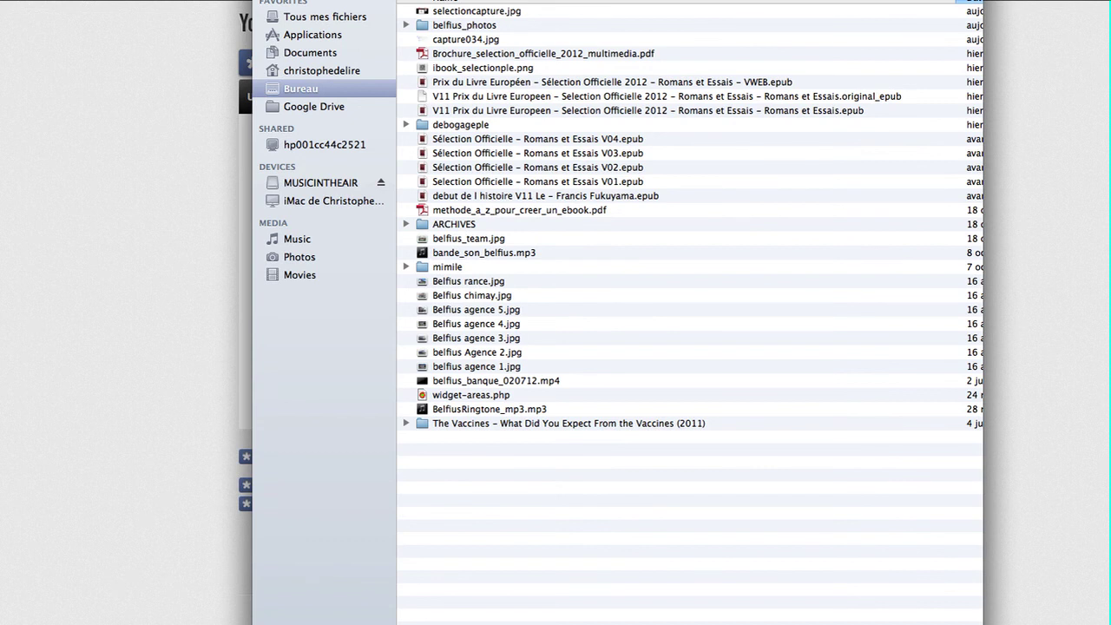
# Upload Domaine de l'Ourika Mariage à Marakech-Moyenne.m4v from Dropbox's PMA - WO - CINE-ECRAN 2012 event folder.
pyautogui.click(322, 71)
pyautogui.doubleClick(451, 39)
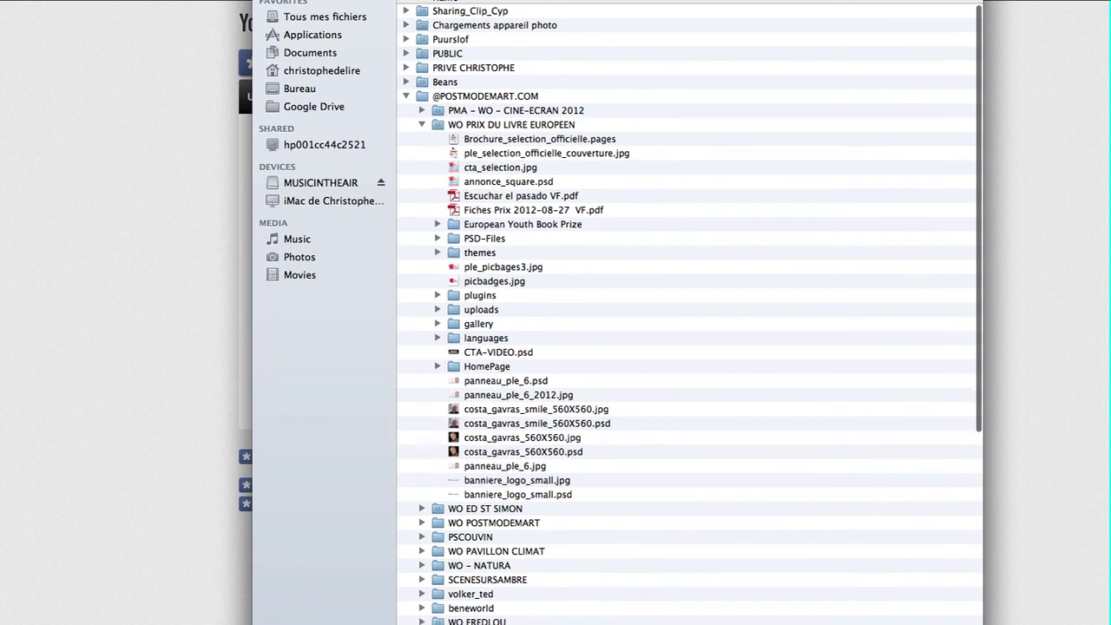
pyautogui.click(422, 124)
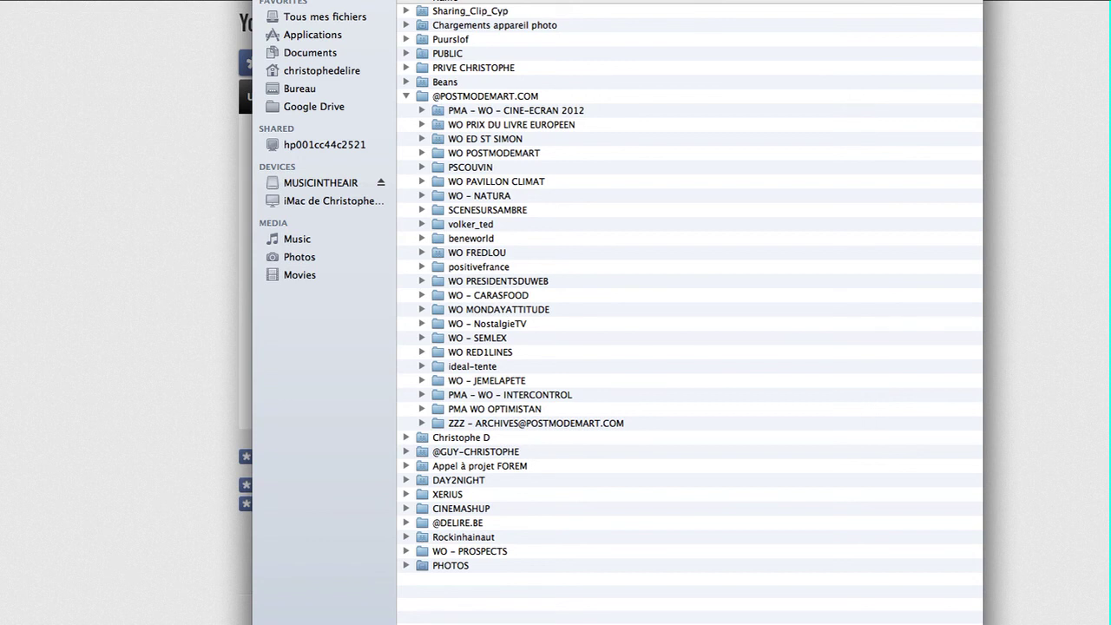
pyautogui.click(421, 110)
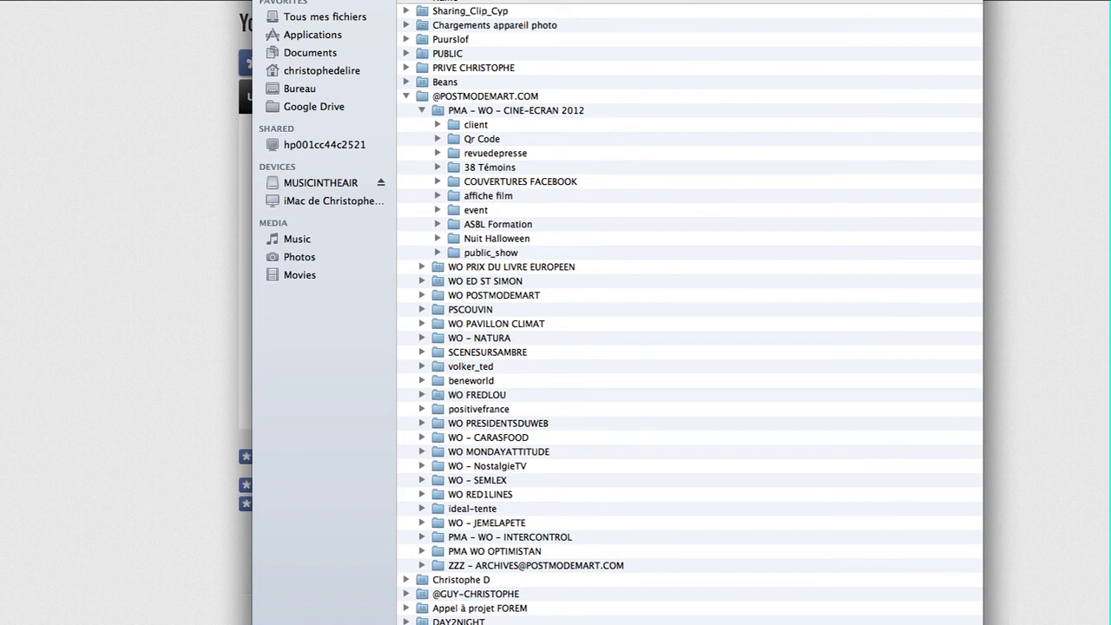
pyautogui.keyDown('alt'); pyautogui.click(438, 210); pyautogui.keyUp('alt')
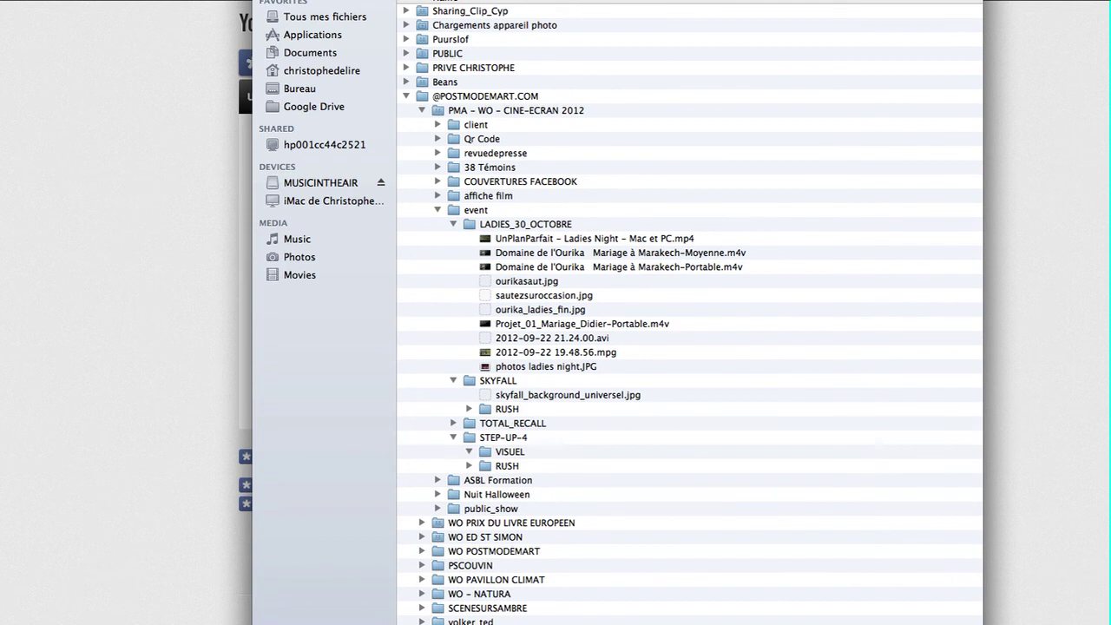
pyautogui.click(594, 239)
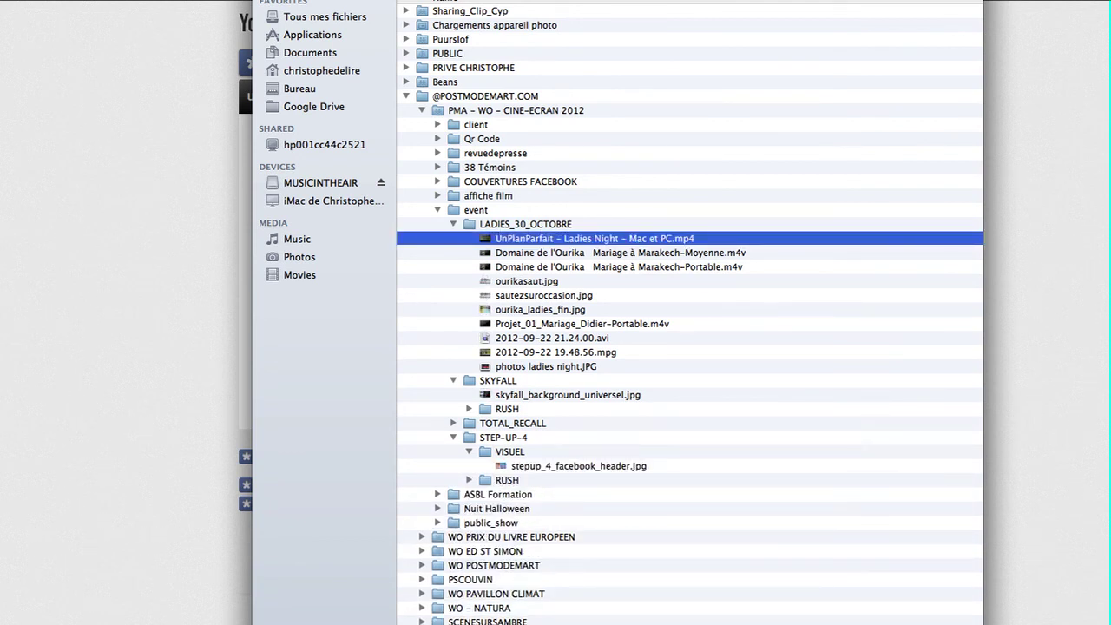
pyautogui.click(620, 253)
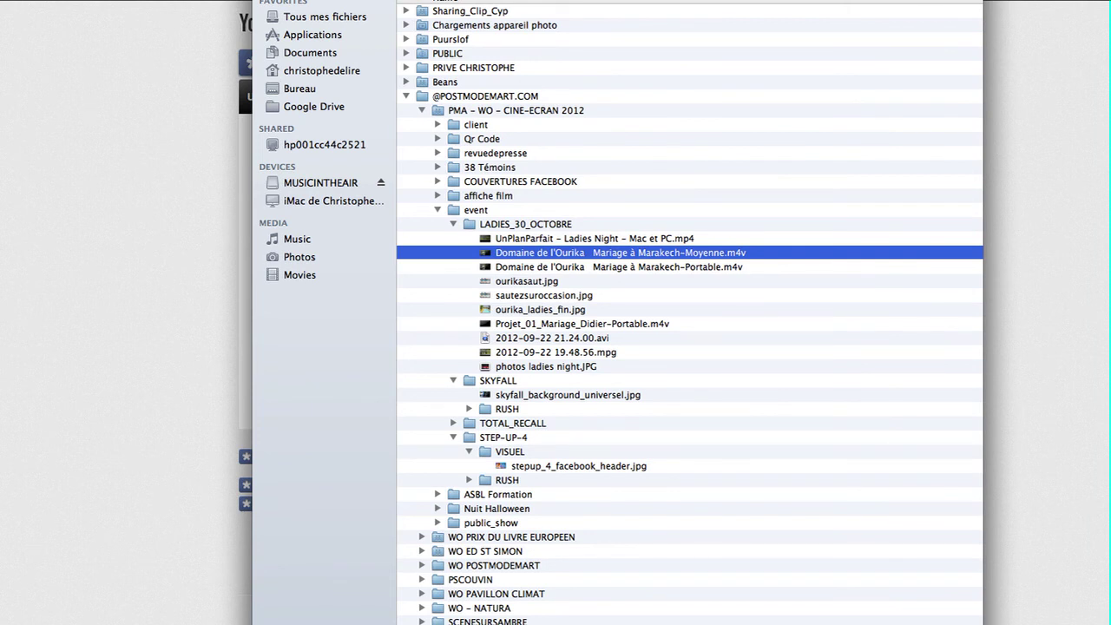
pyautogui.press('Return')
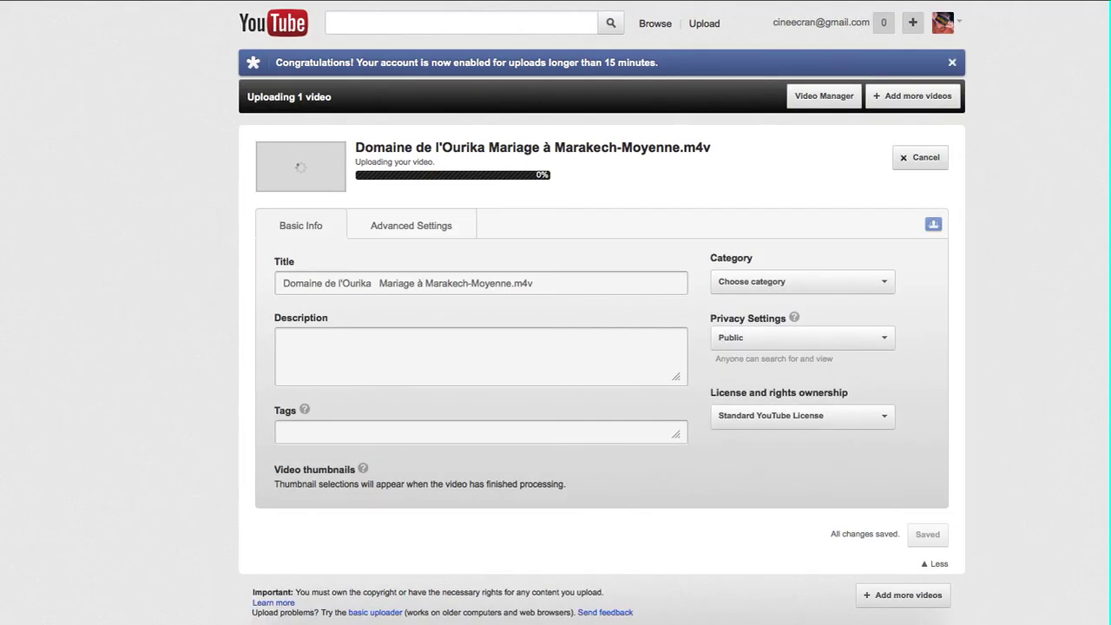
# Remove the .m4v extension from the end of the video title.
pyautogui.click(399, 284)
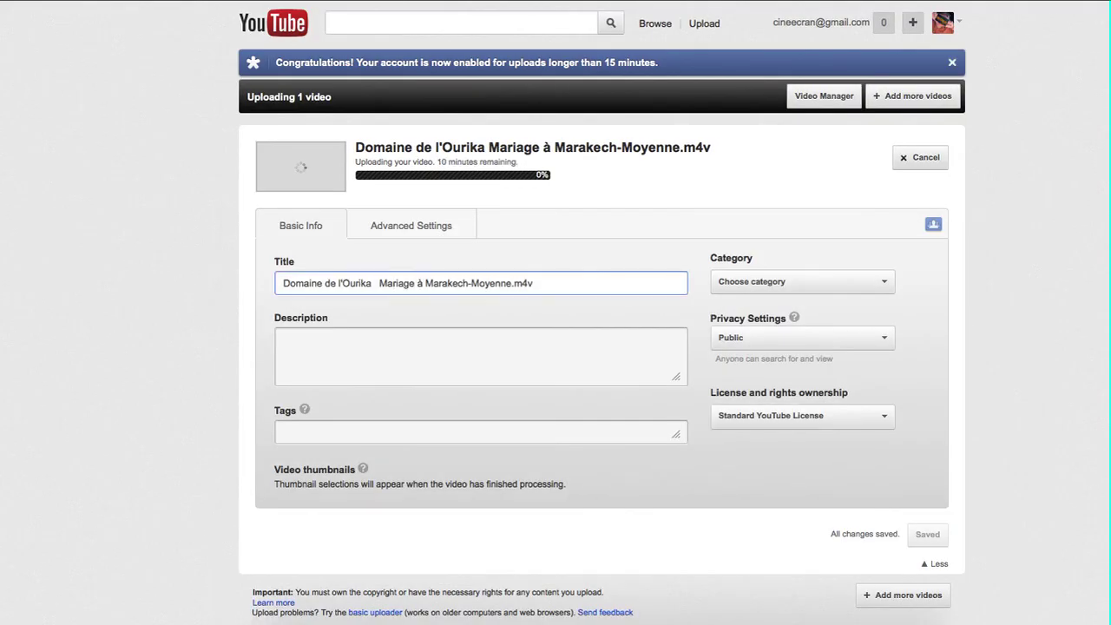
pyautogui.doubleClick(523, 284)
pyautogui.press('BackSpace')
pyautogui.press('BackSpace')
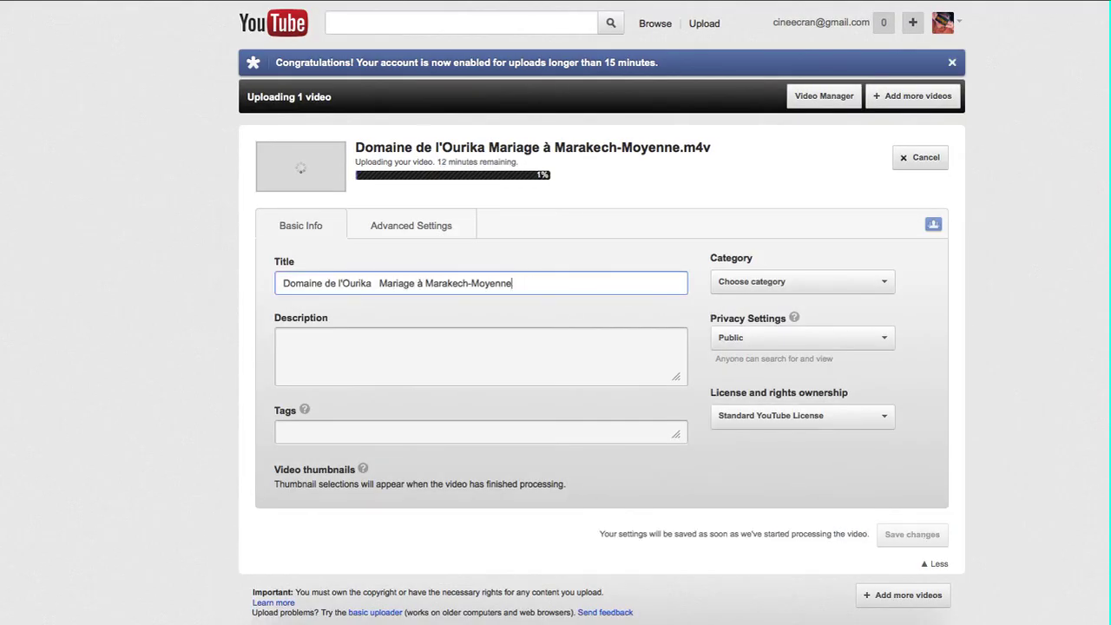
# Enter the description 'Gagnez un voyage à Marrakesh le 30 octobre lors de la ladies'.
pyautogui.click(284, 339)
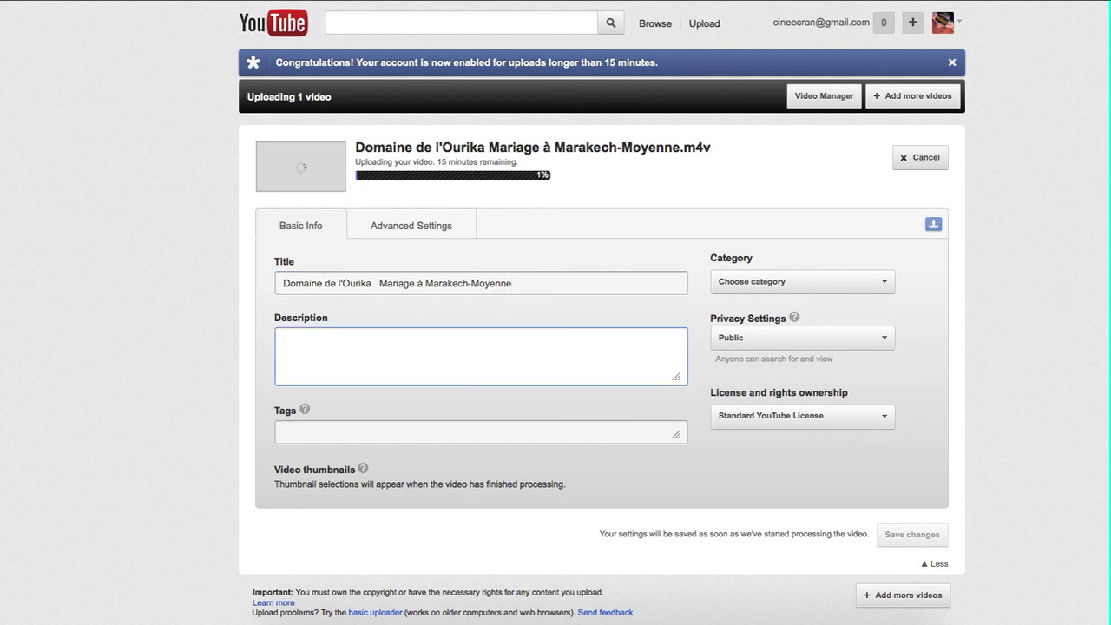
pyautogui.write('Gagnez un voyage ')
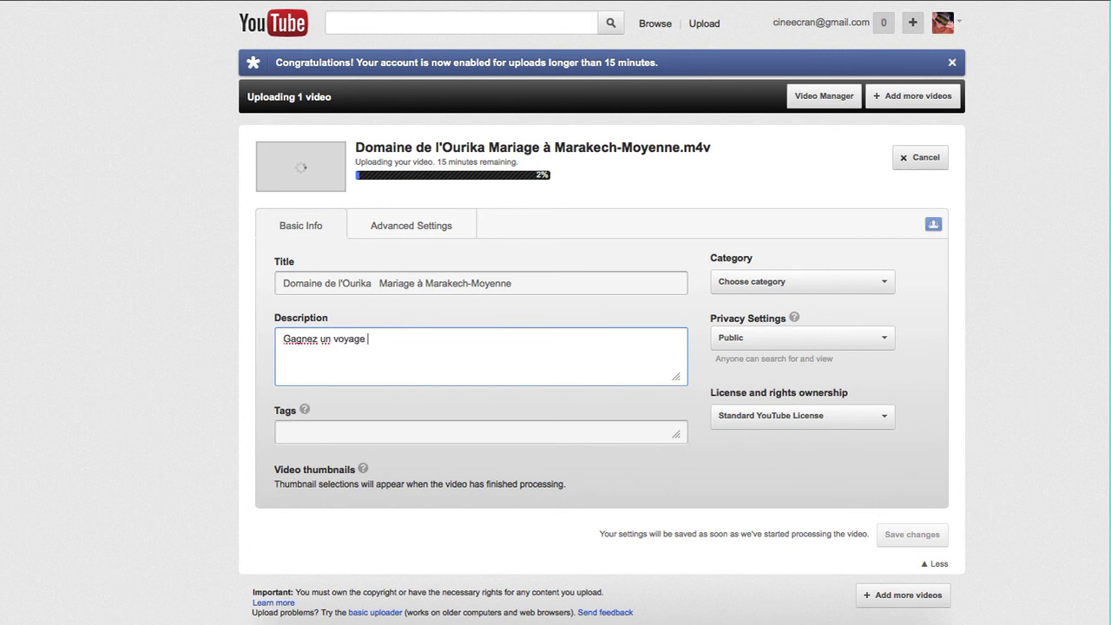
pyautogui.write('à Marrakesh le 30 octo')
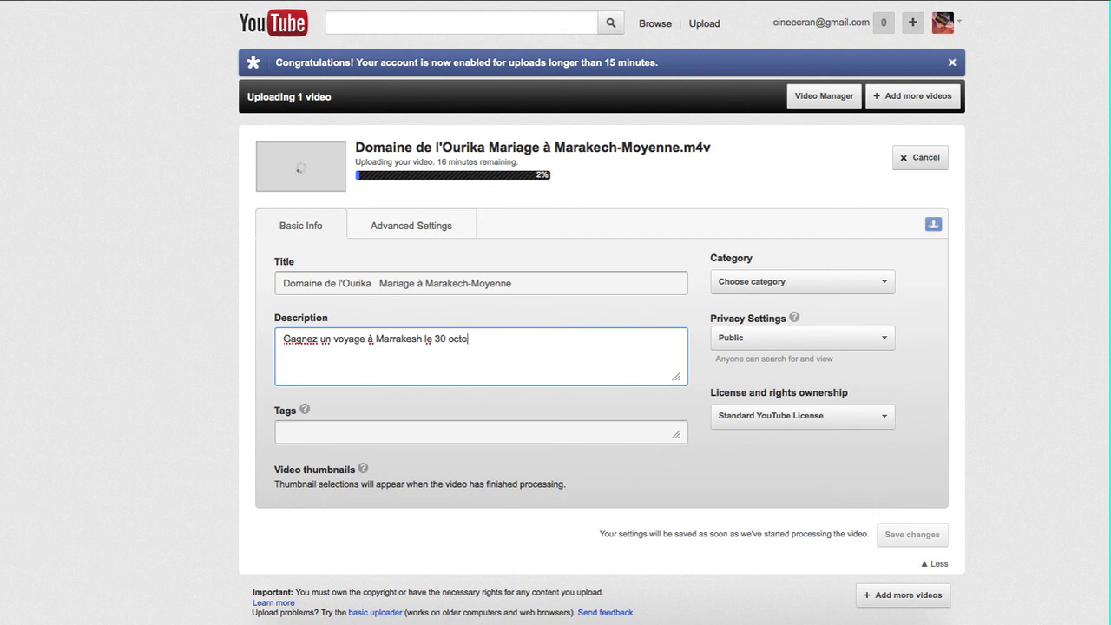
pyautogui.write('bre lors de la ladies')
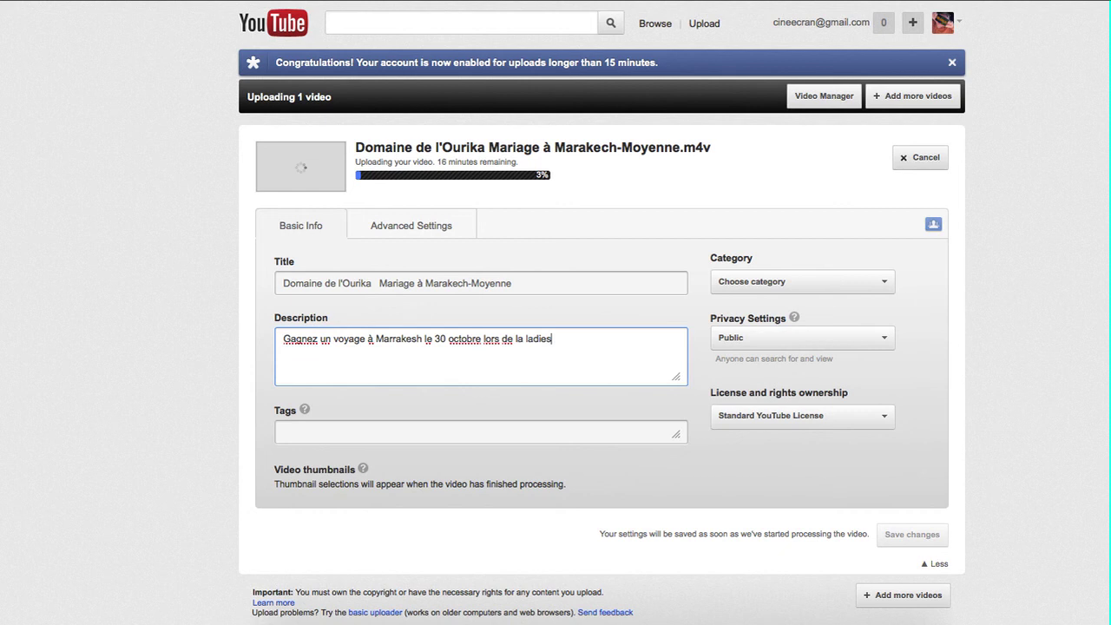
pyautogui.press('Tab')
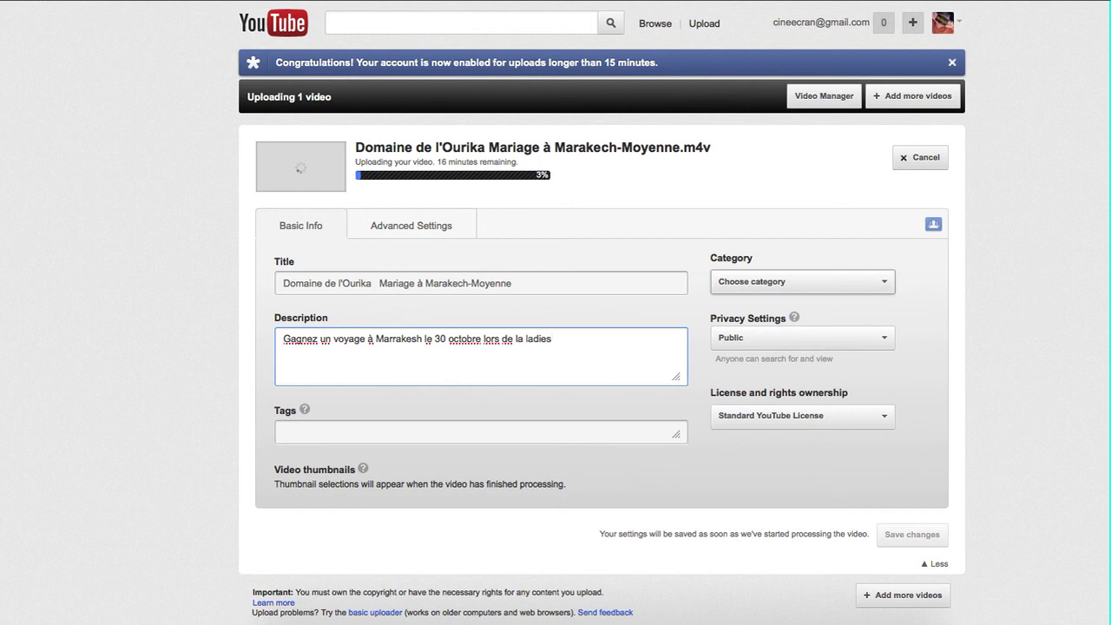
pyautogui.press('space')
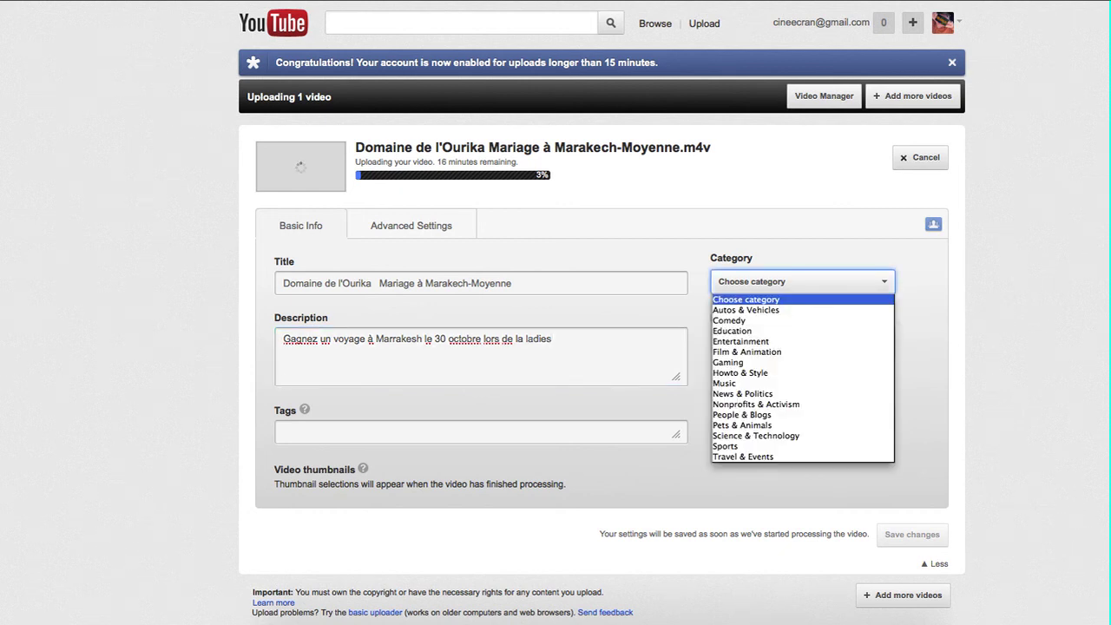
# Set the video category to Entertainment.
pyautogui.press('Down')
pyautogui.press('Down')
pyautogui.press('Down')
pyautogui.press('Down')
pyautogui.press('Return')
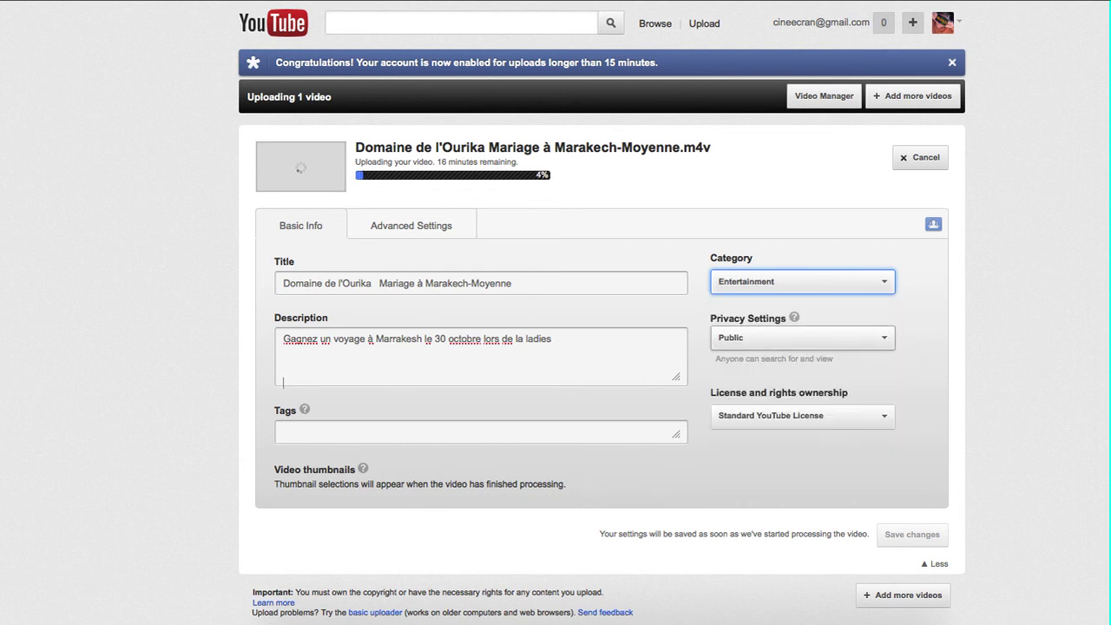
pyautogui.click(328, 319)
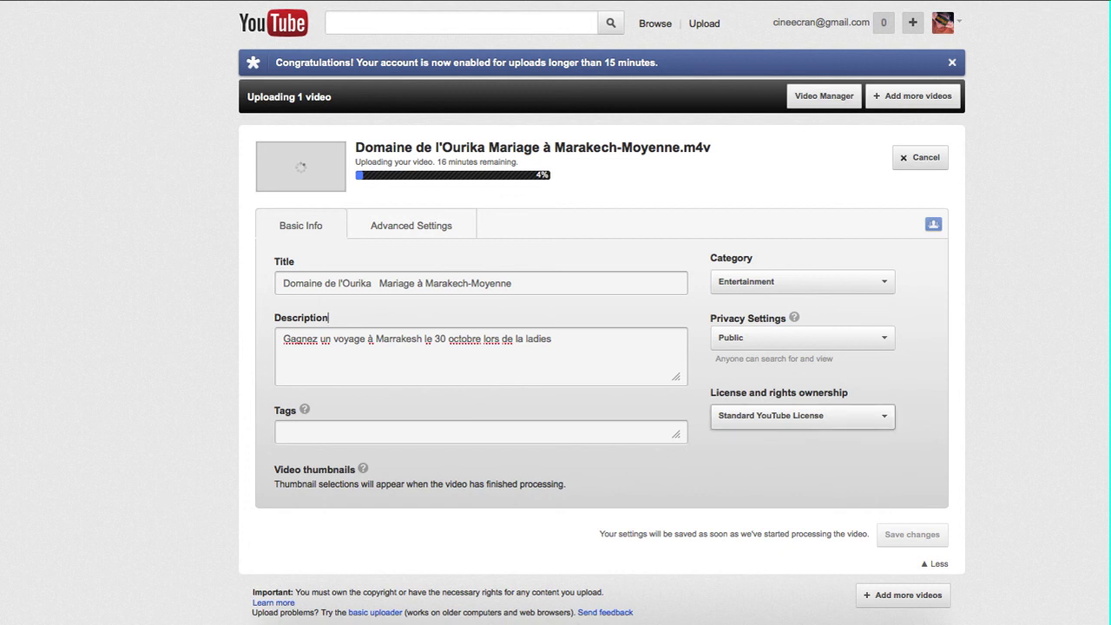
# Add the tags 'pub mariage' so the page reports all changes saved.
pyautogui.click(284, 431)
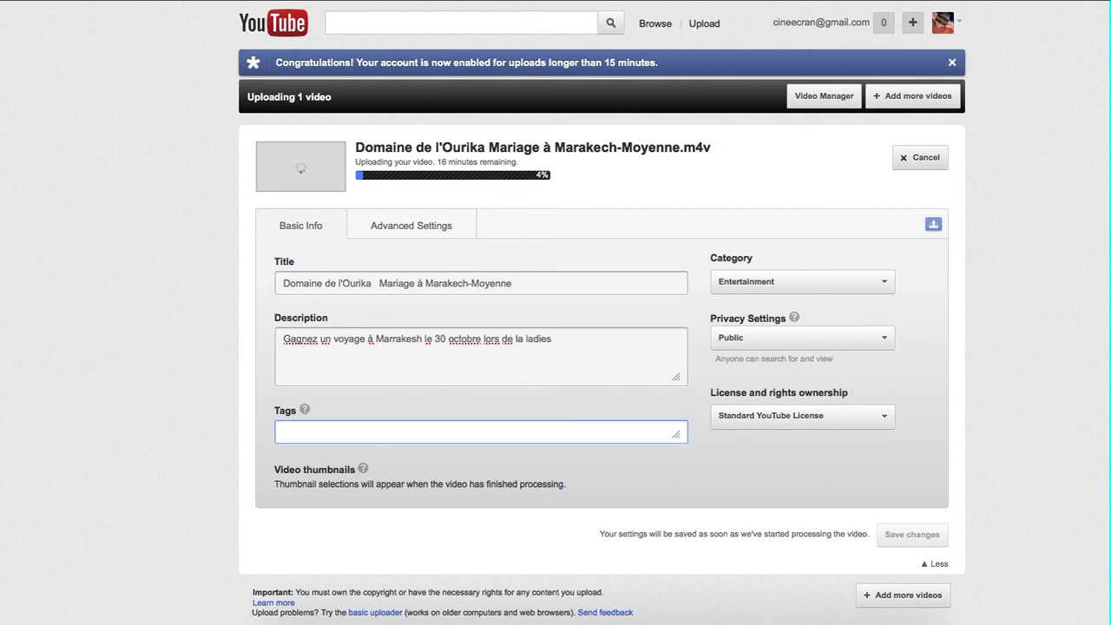
pyautogui.write('pub mariage')
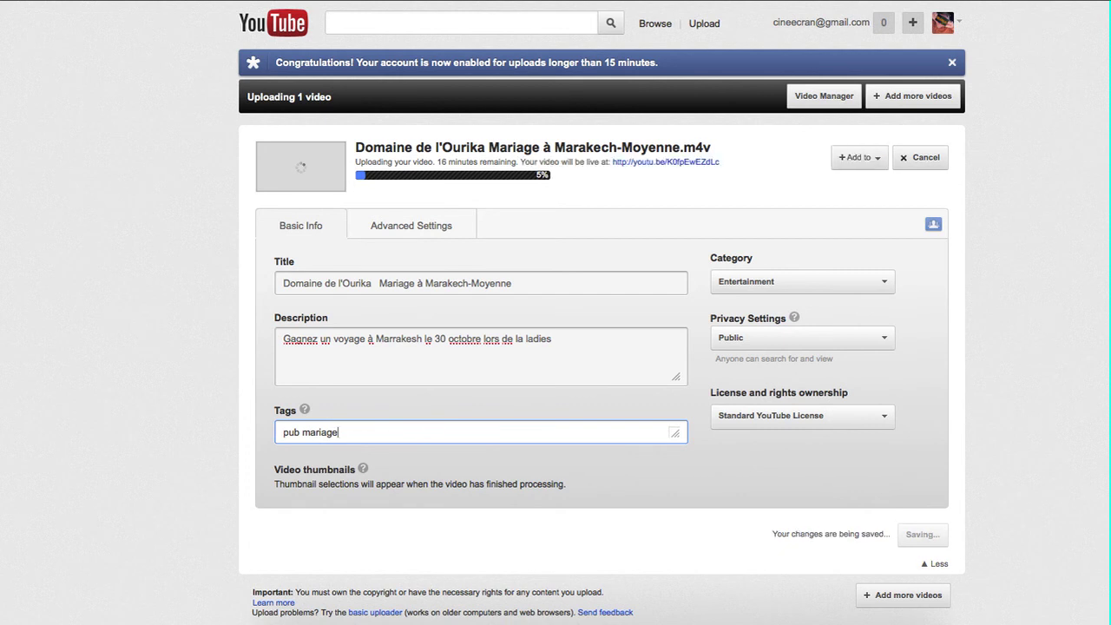
pyautogui.click(568, 483)
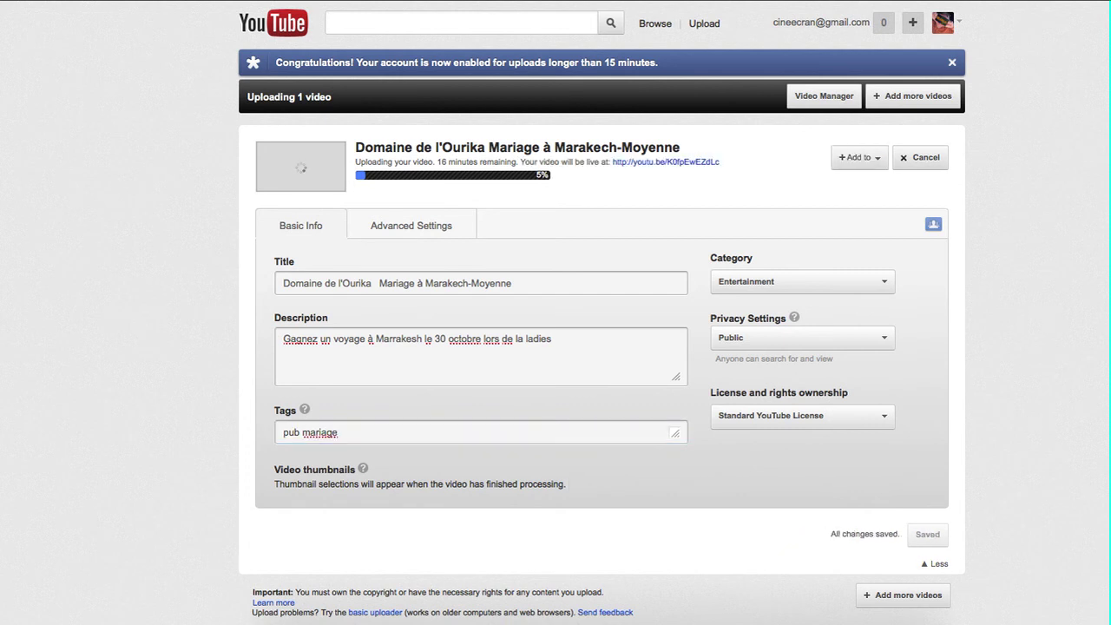
pyautogui.moveTo(823, 531); pyautogui.dragTo(893, 533)
pyautogui.click(255, 520)
# Collapse the upload details form and cancel adding another video.
pyautogui.click(929, 564)
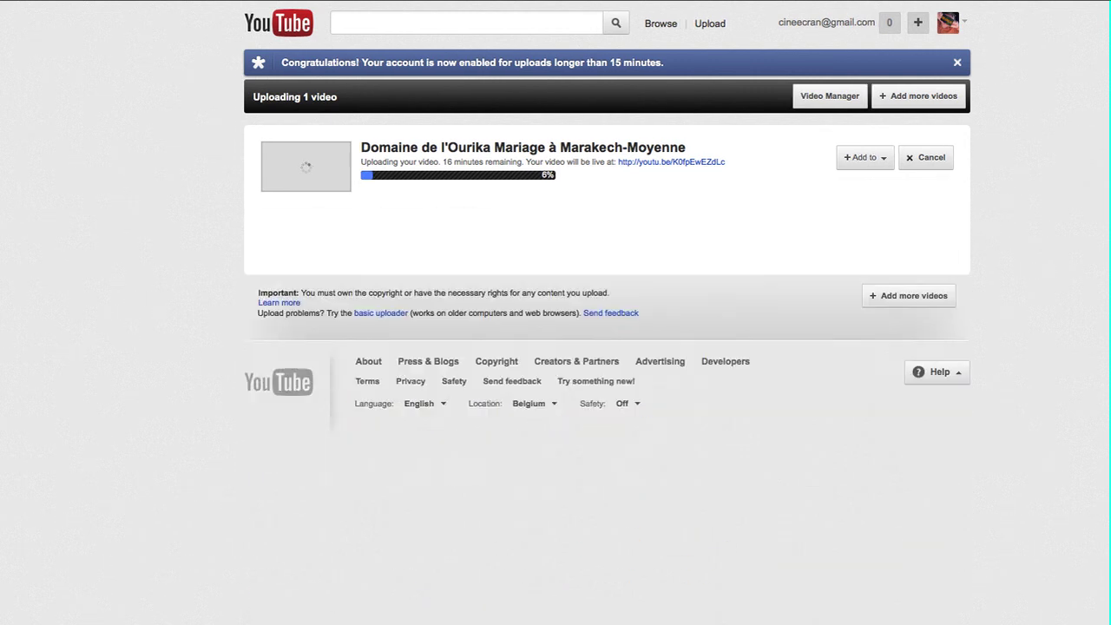
pyautogui.click(908, 230)
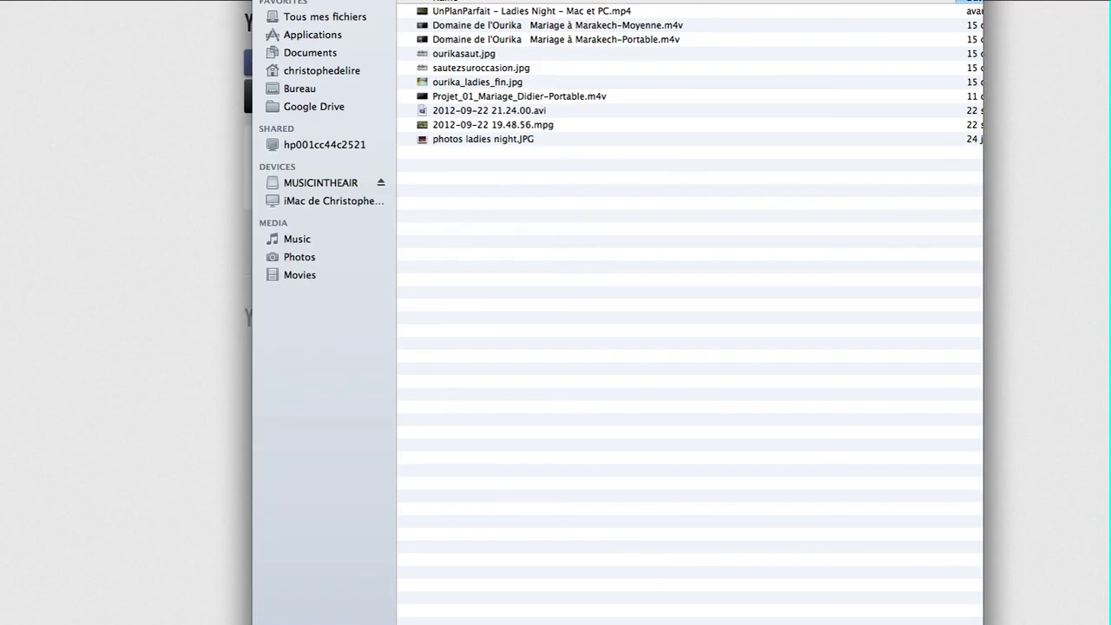
pyautogui.press('Escape')
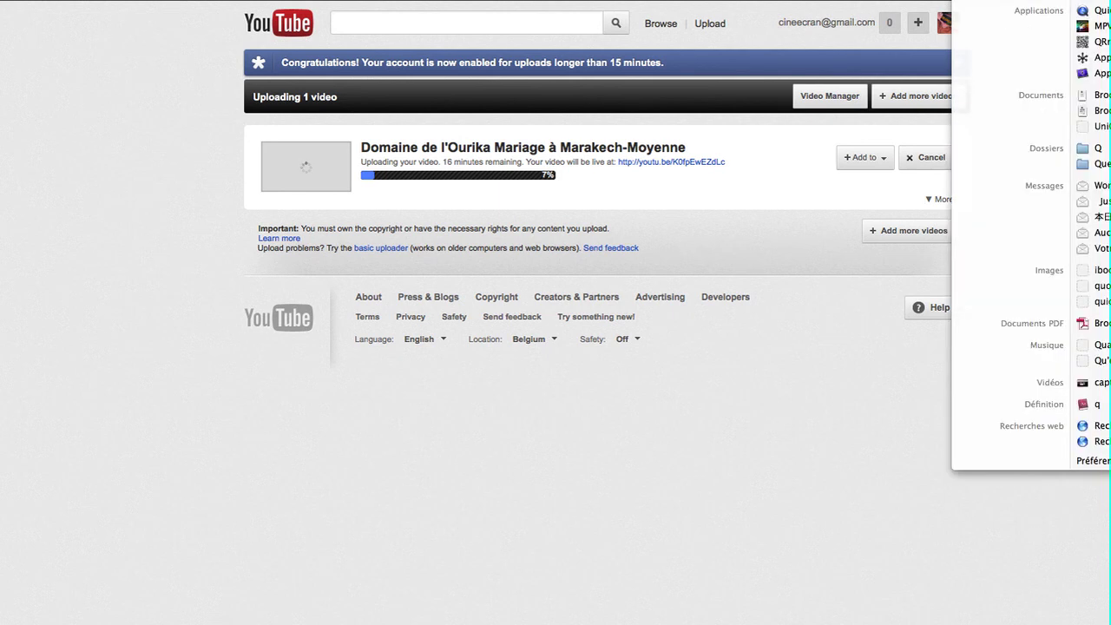
# Search Spotlight for QuickTime.
pyautogui.write('i')
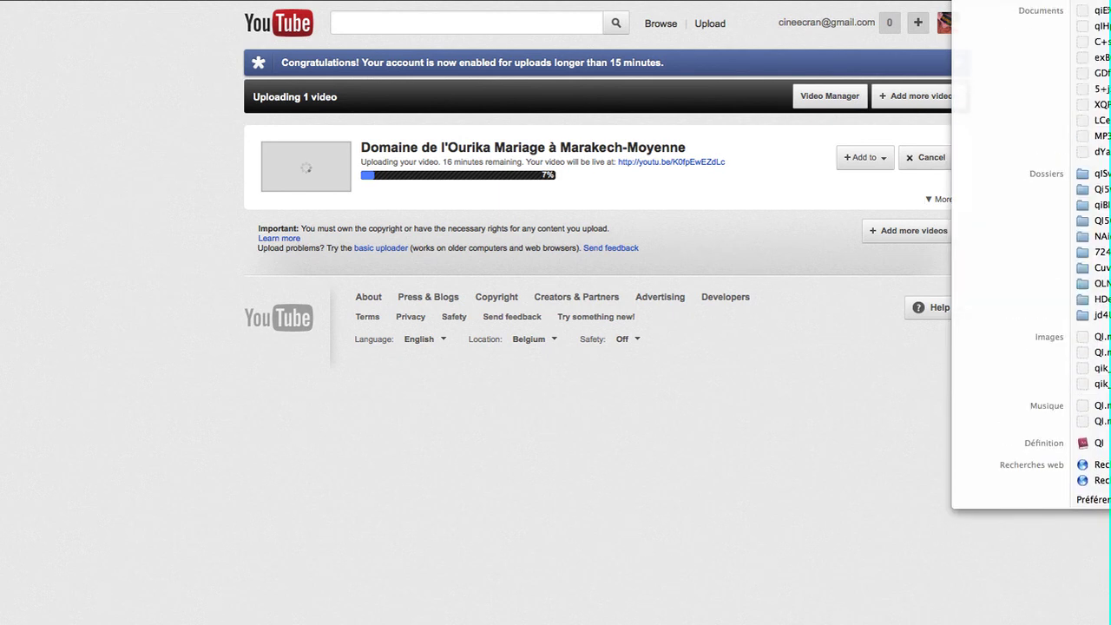
pyautogui.press('BackSpace')
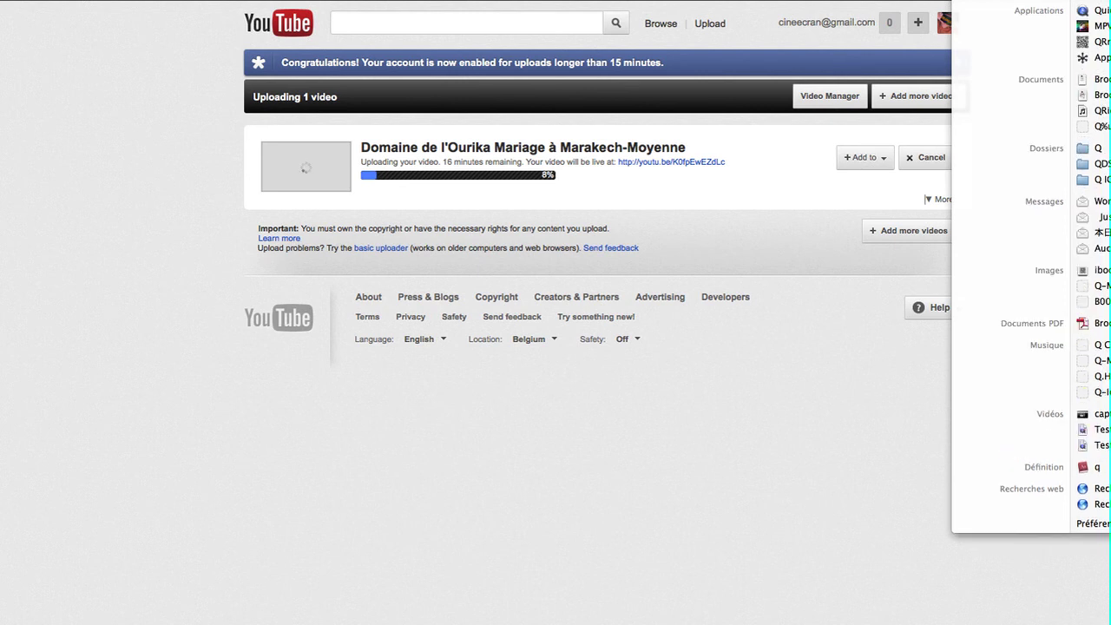
pyautogui.write('uick')
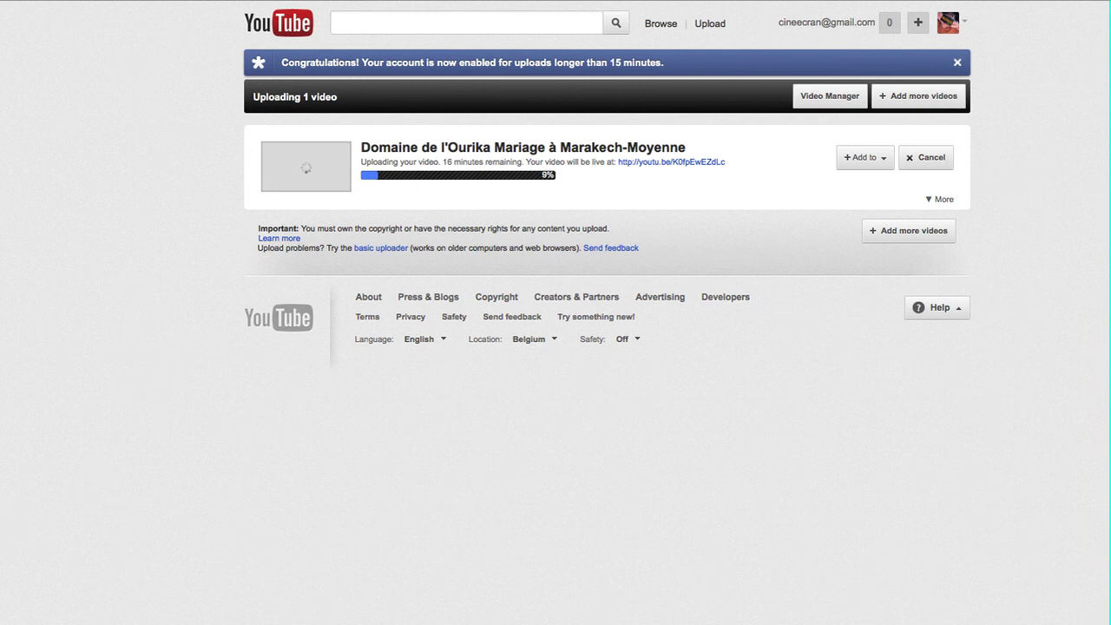
# Open the recent video CHEZ_MARIE_22_10_12.mp4 in QuickTime Player and reposition its window.
pyautogui.click(64, 0)
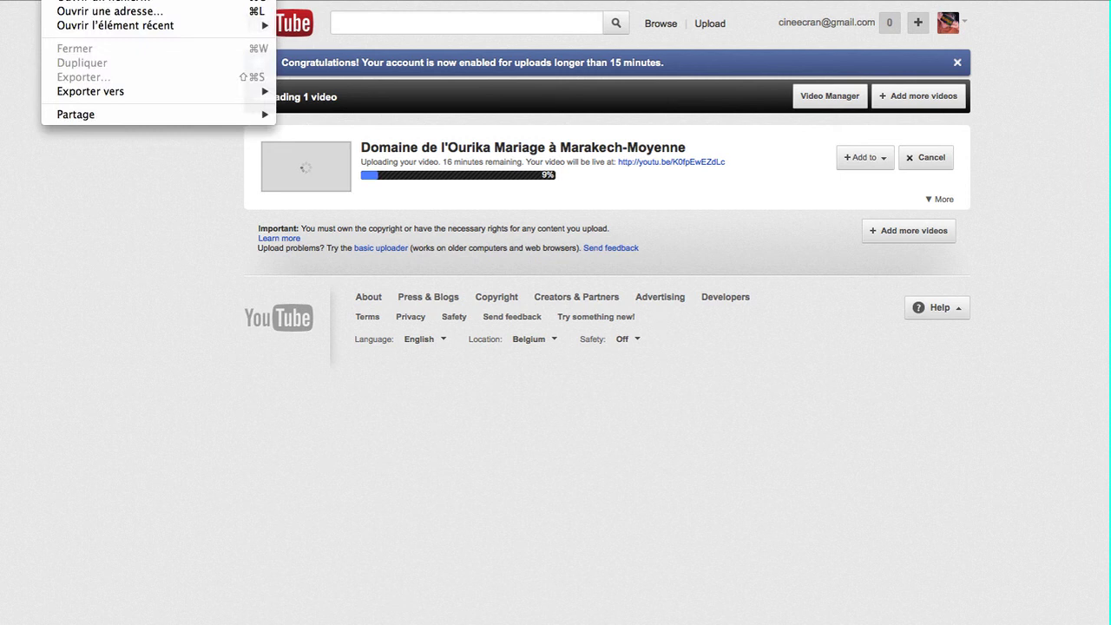
pyautogui.click(103, 1)
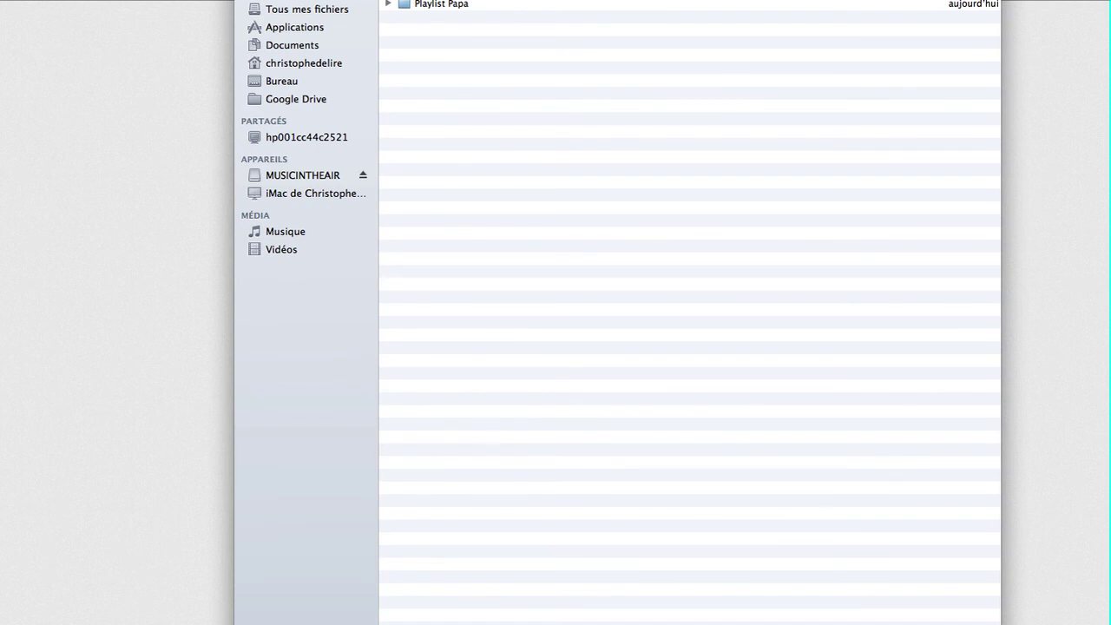
pyautogui.press('Escape')
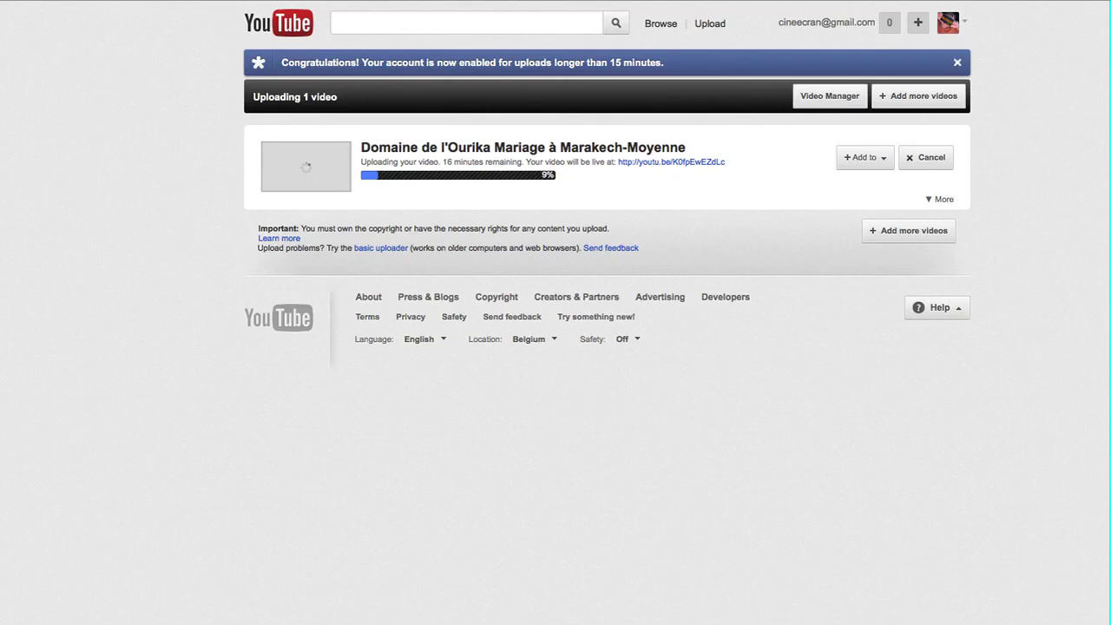
pyautogui.click(65, 0)
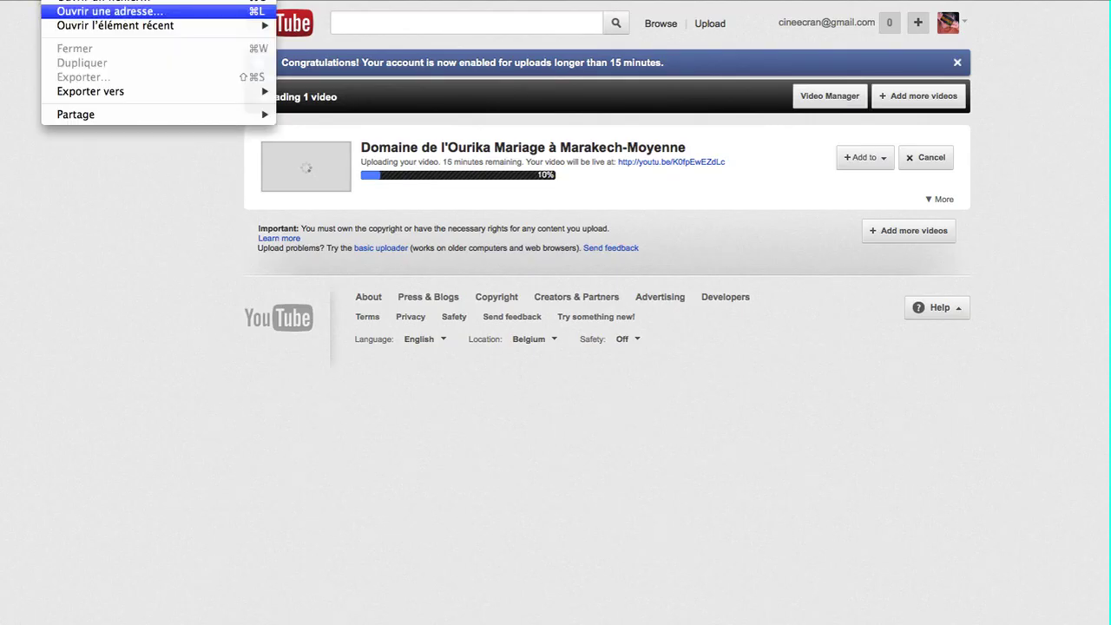
pyautogui.moveTo(115, 26)
pyautogui.click(380, 26)
pyautogui.moveTo(390, 11); pyautogui.dragTo(481, 57)
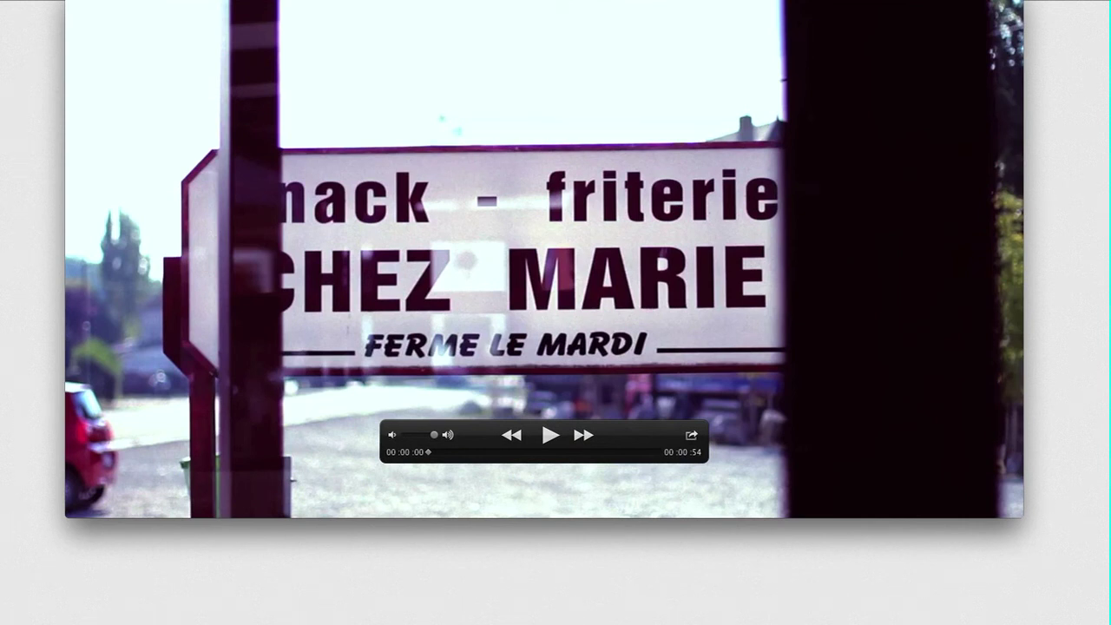
# Start publishing the clip to YouTube from QuickTime, then cancel at the account sign-in.
pyautogui.click(691, 435)
pyautogui.press('Up')
pyautogui.press('Up')
pyautogui.press('Up')
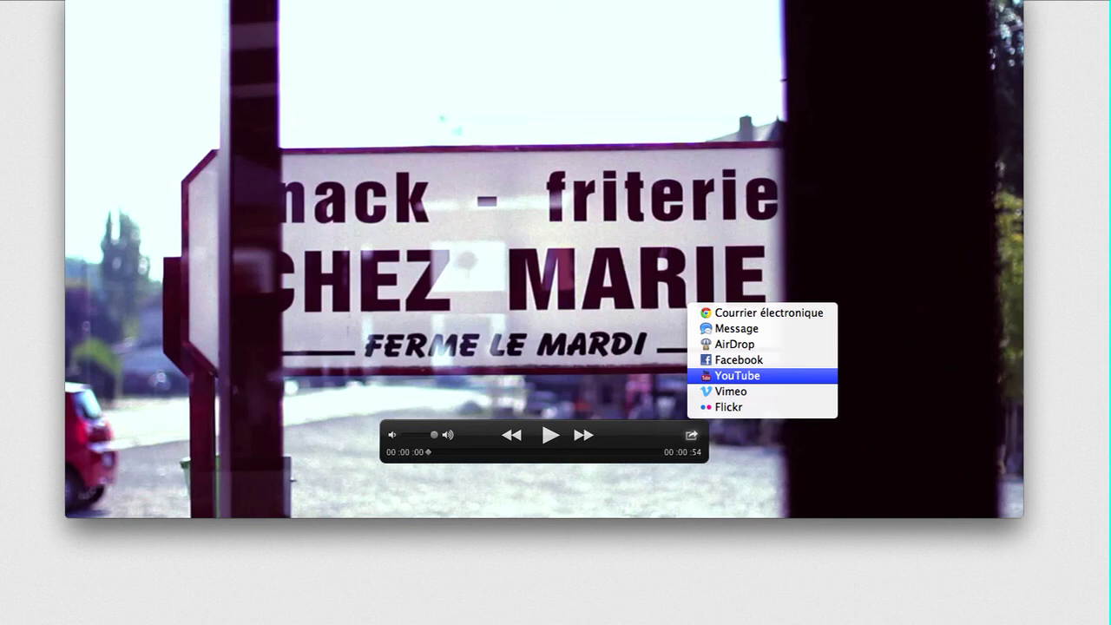
pyautogui.press('Return')
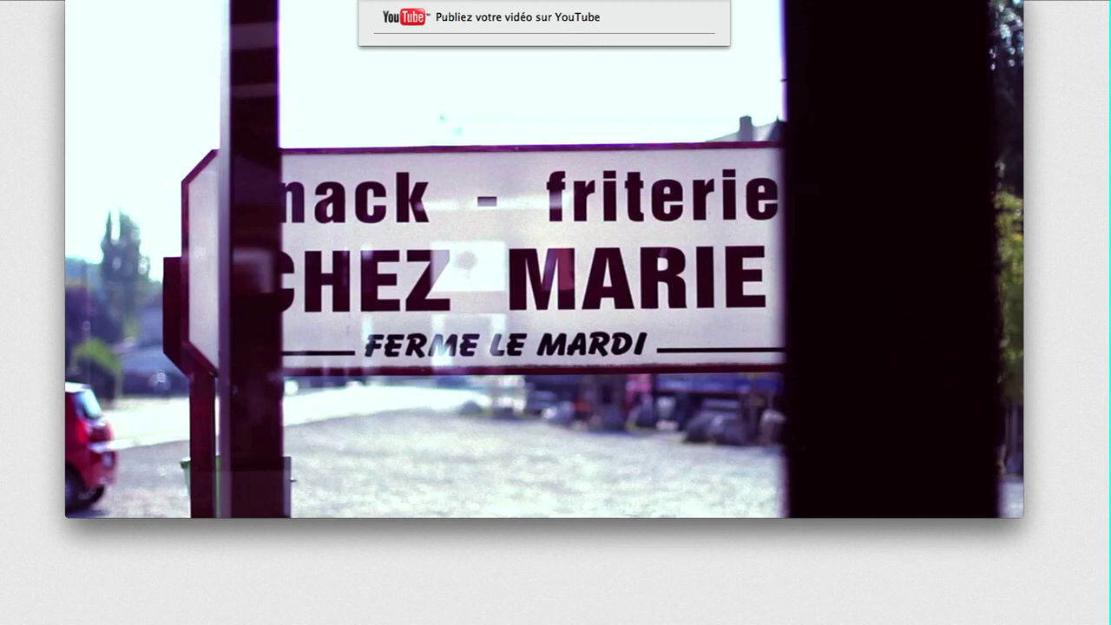
pyautogui.click(676, 54)
pyautogui.press('Tab')
pyautogui.press('Escape')
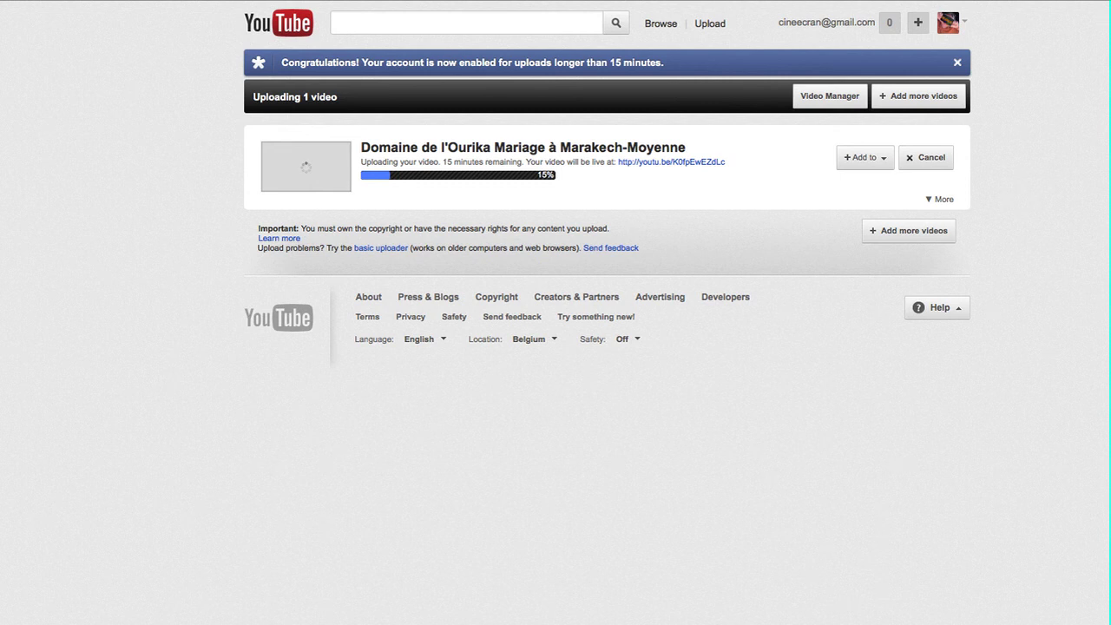
# Copy the video's youtu.be short link and expand the upload details again.
pyautogui.rightClick(665, 163)
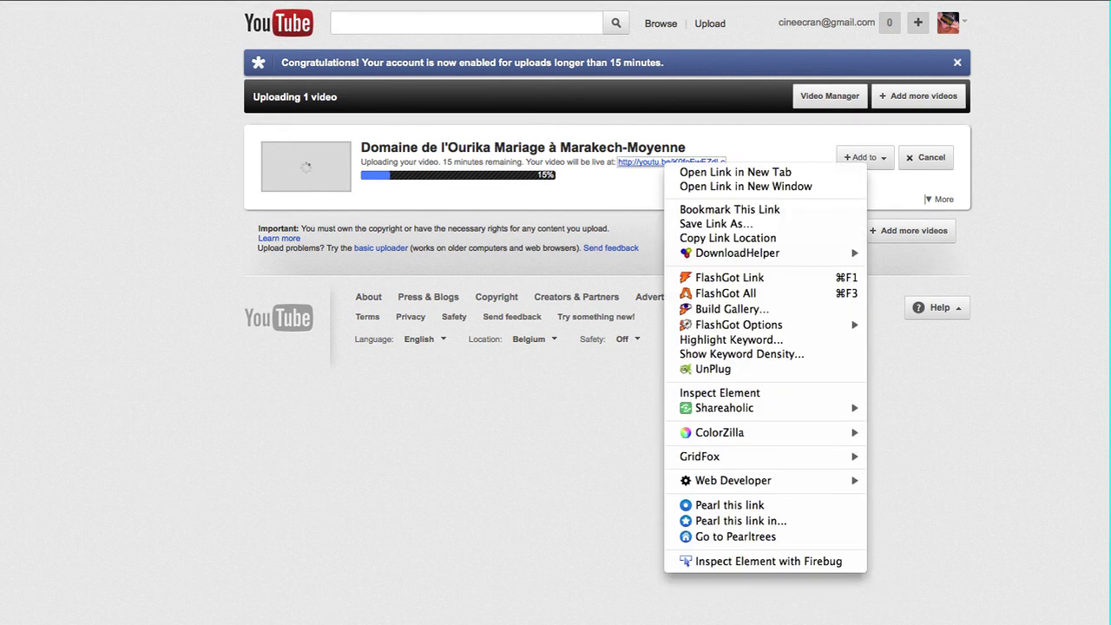
pyautogui.click(751, 154)
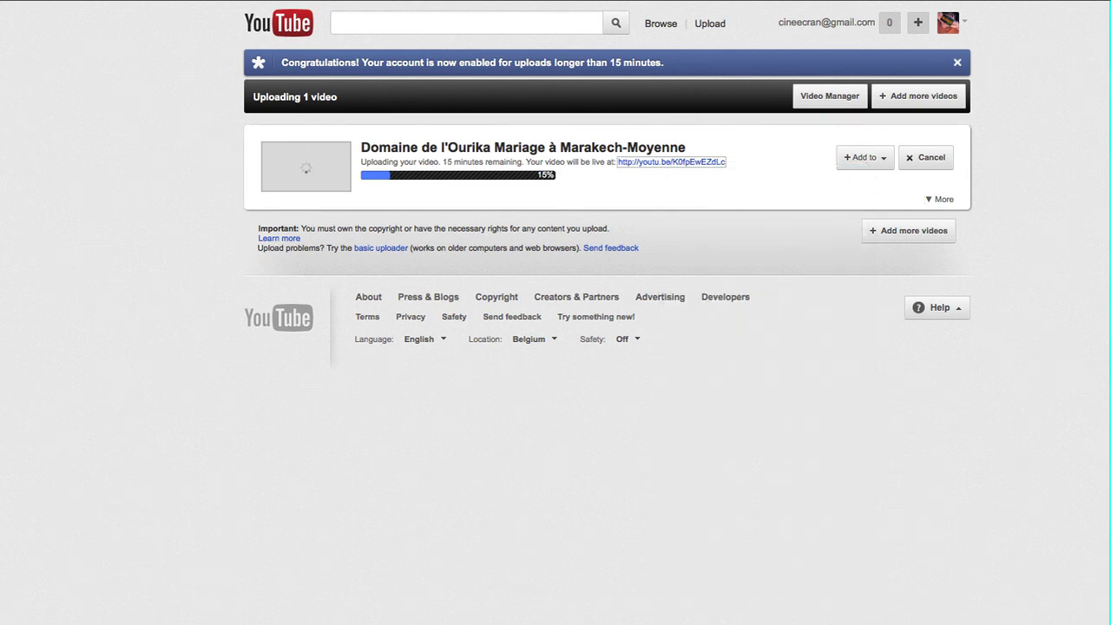
pyautogui.moveTo(617, 163); pyautogui.dragTo(726, 162)
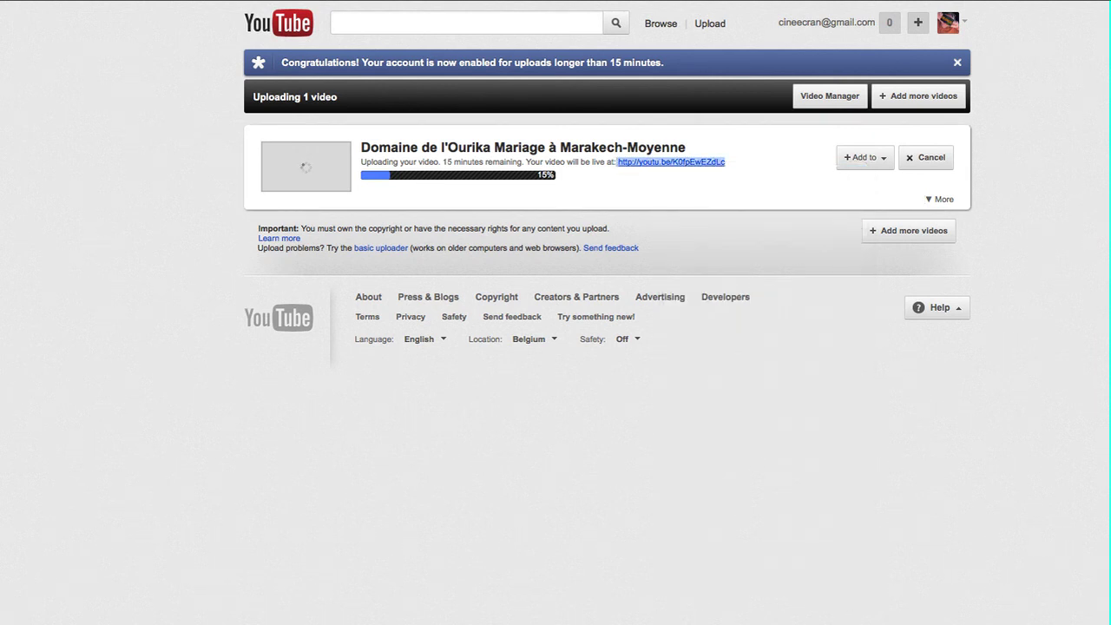
pyautogui.rightClick(689, 164)
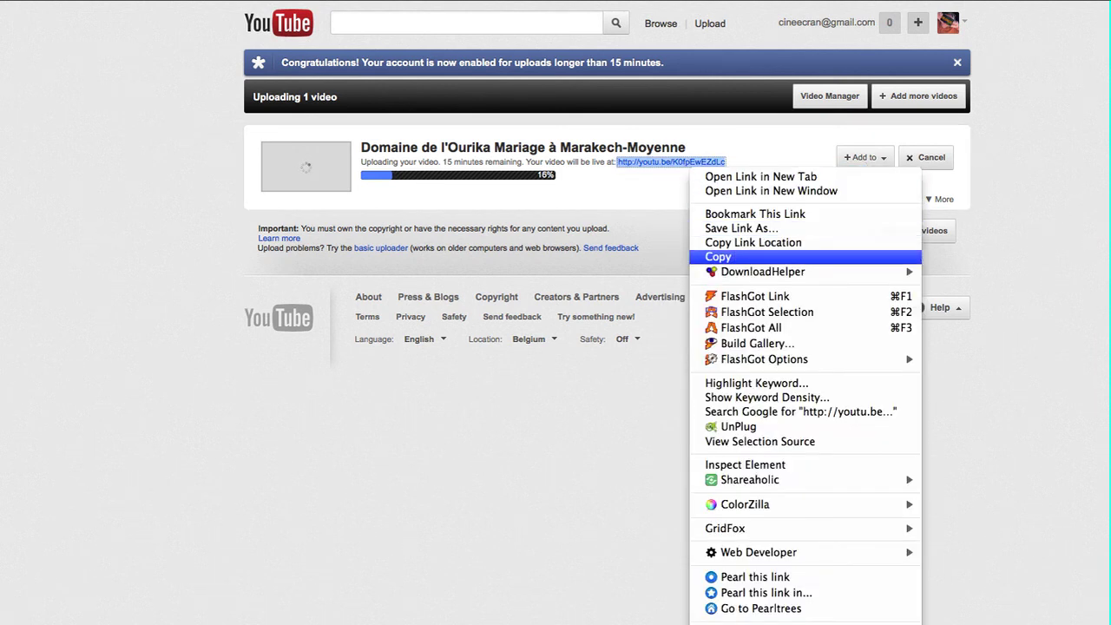
pyautogui.click(719, 257)
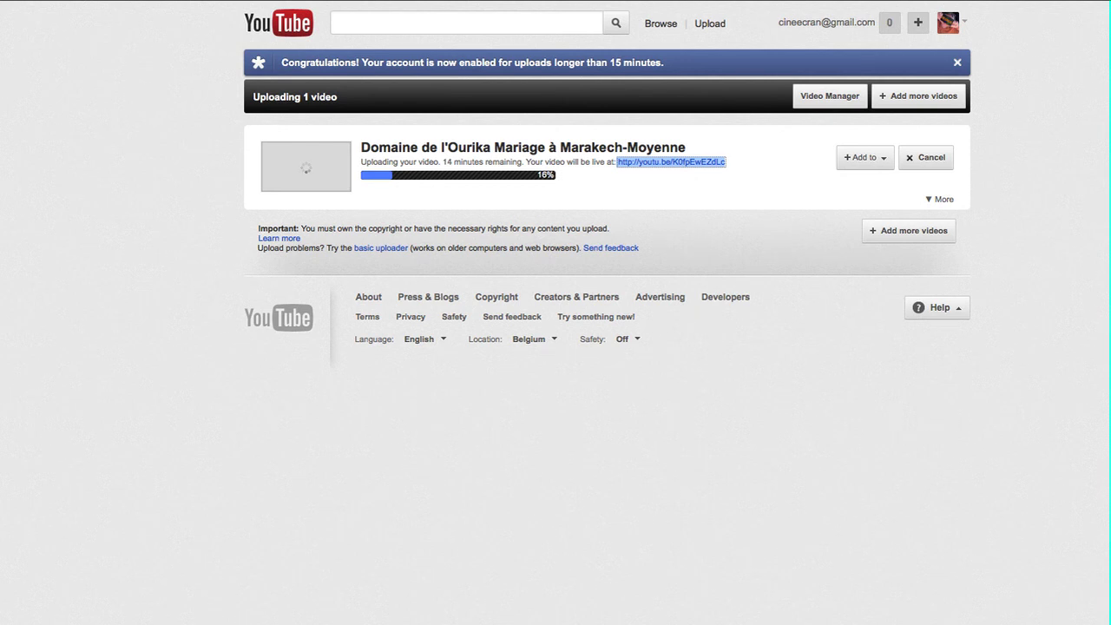
pyautogui.click(938, 199)
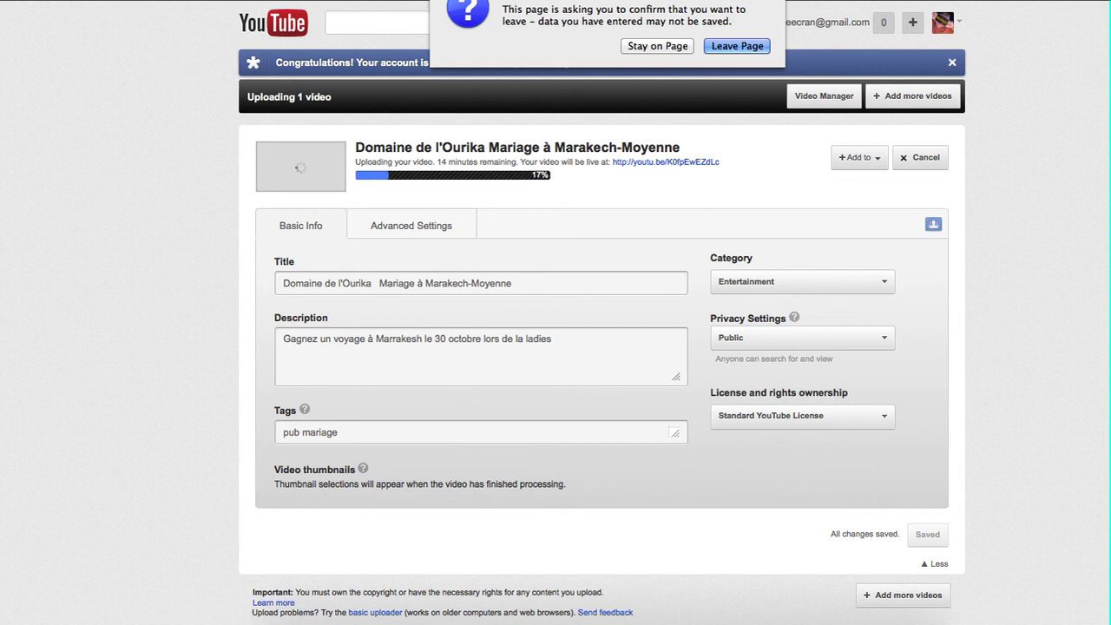
# Stay on the upload page, then select the still-processing message on the video's watch page.
pyautogui.press('Escape')
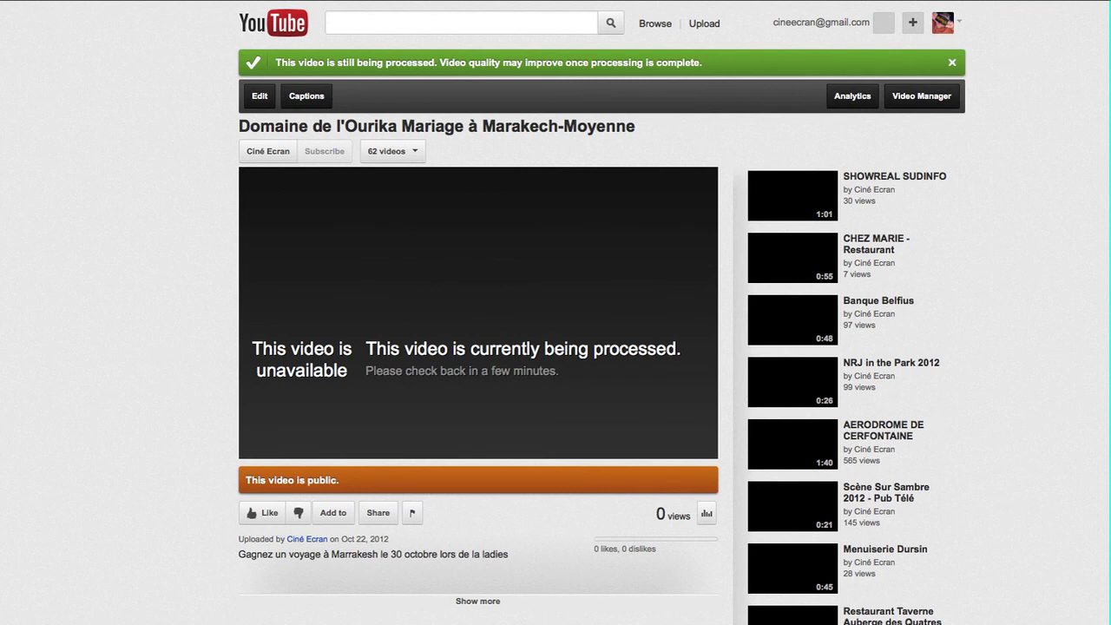
pyautogui.moveTo(375, 348); pyautogui.dragTo(397, 371)
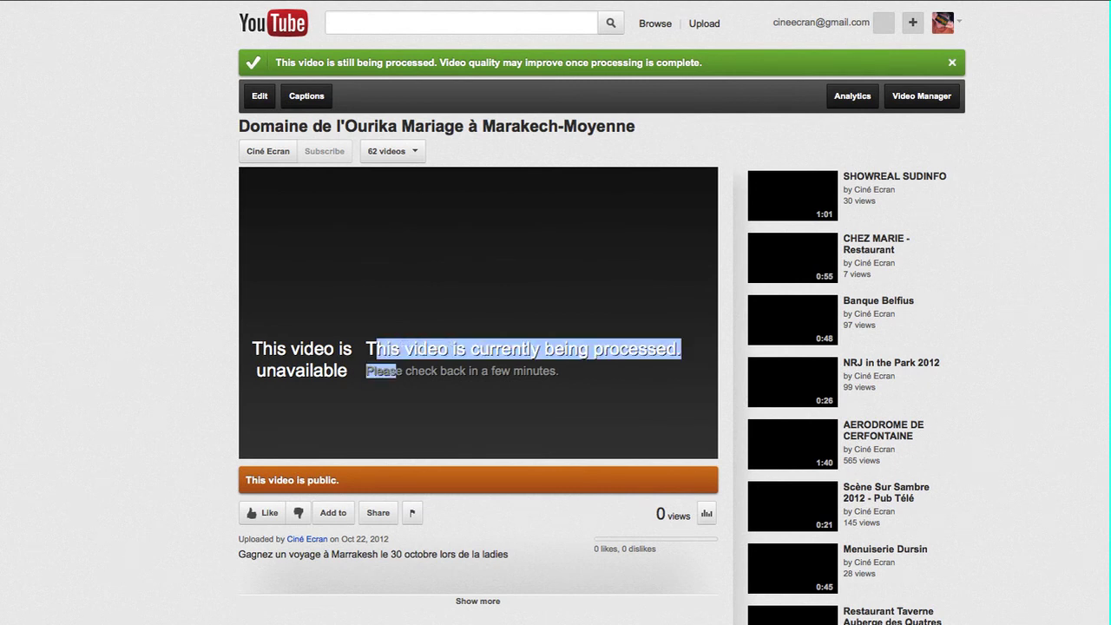